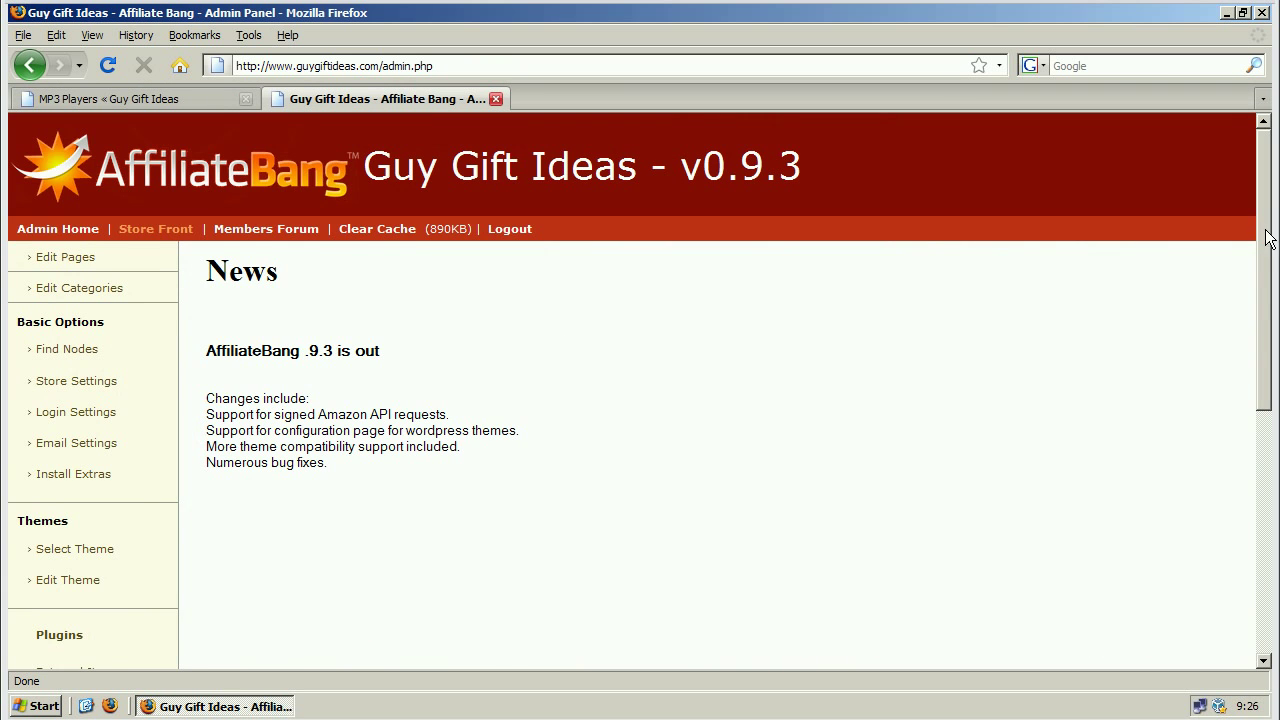
# Step: Open the Amazon settings and review the associate referral ID, preferred merchant ID and available store locales
pyautogui.moveTo(1262, 236); pyautogui.dragTo(1275, 490)
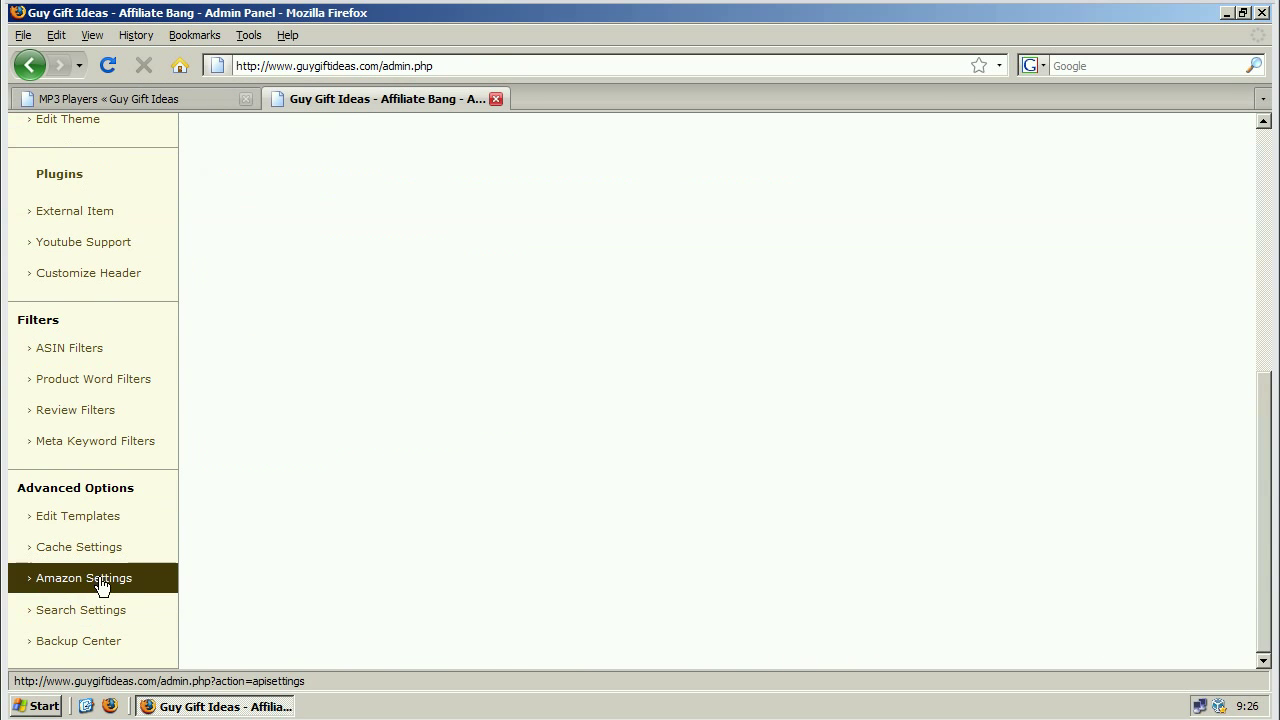
pyautogui.click(98, 582)
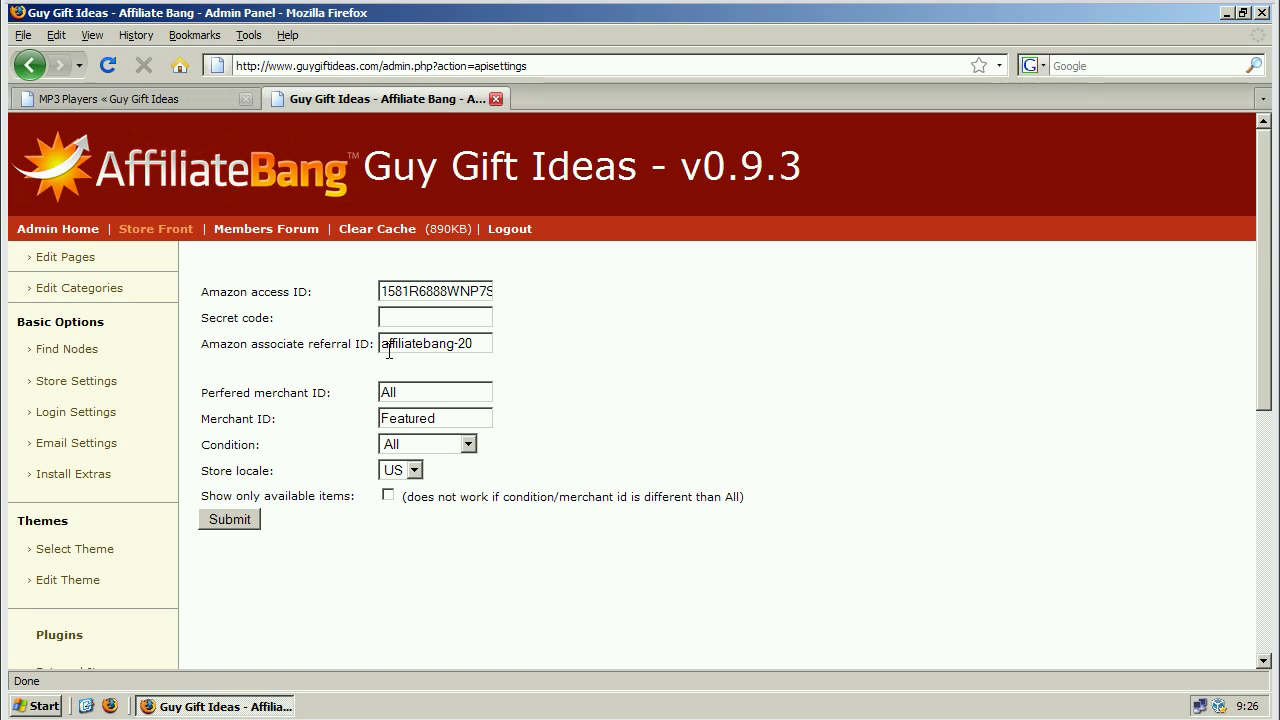
pyautogui.moveTo(389, 350); pyautogui.dragTo(486, 343)
pyautogui.click(486, 343)
pyautogui.click(393, 391)
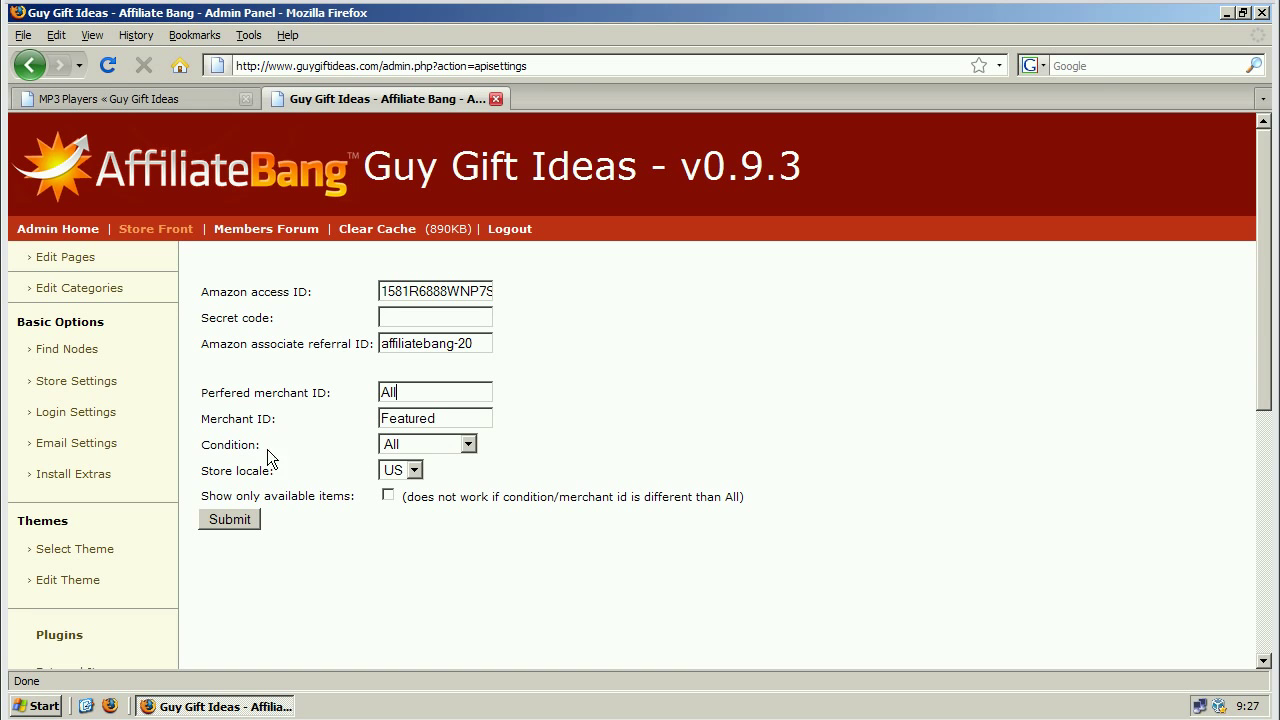
pyautogui.click(412, 471)
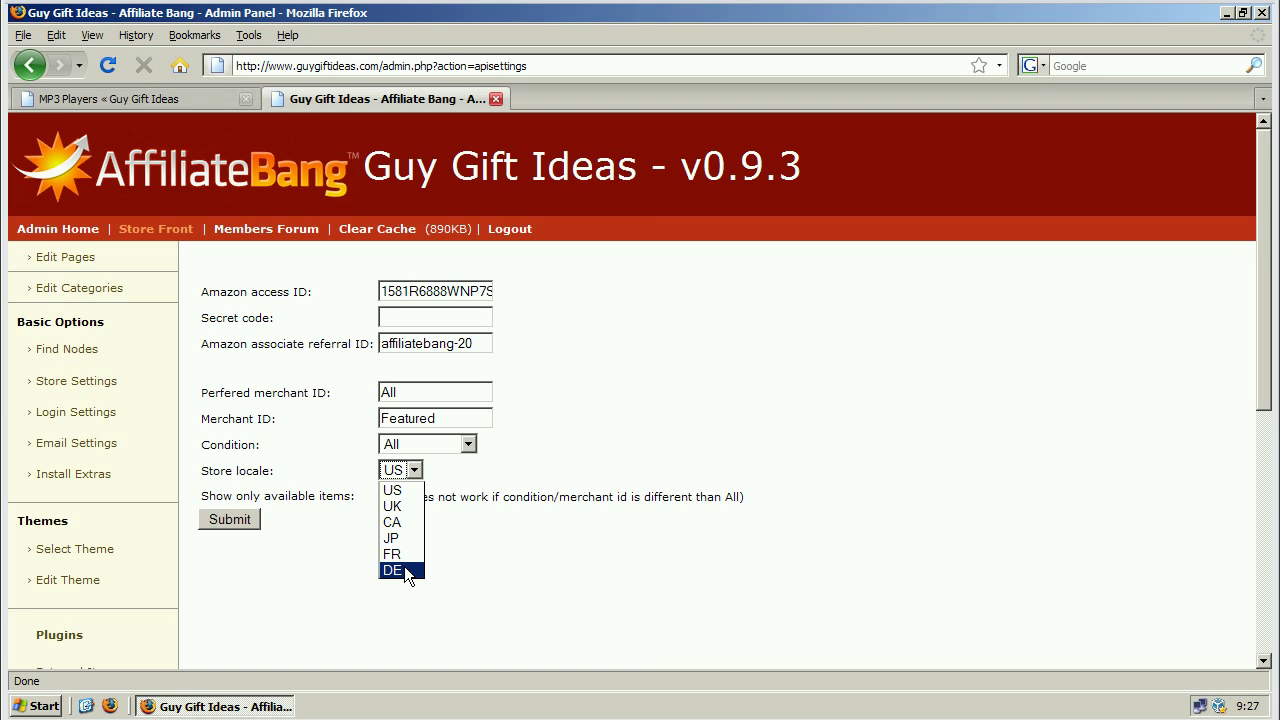
pyautogui.click(516, 535)
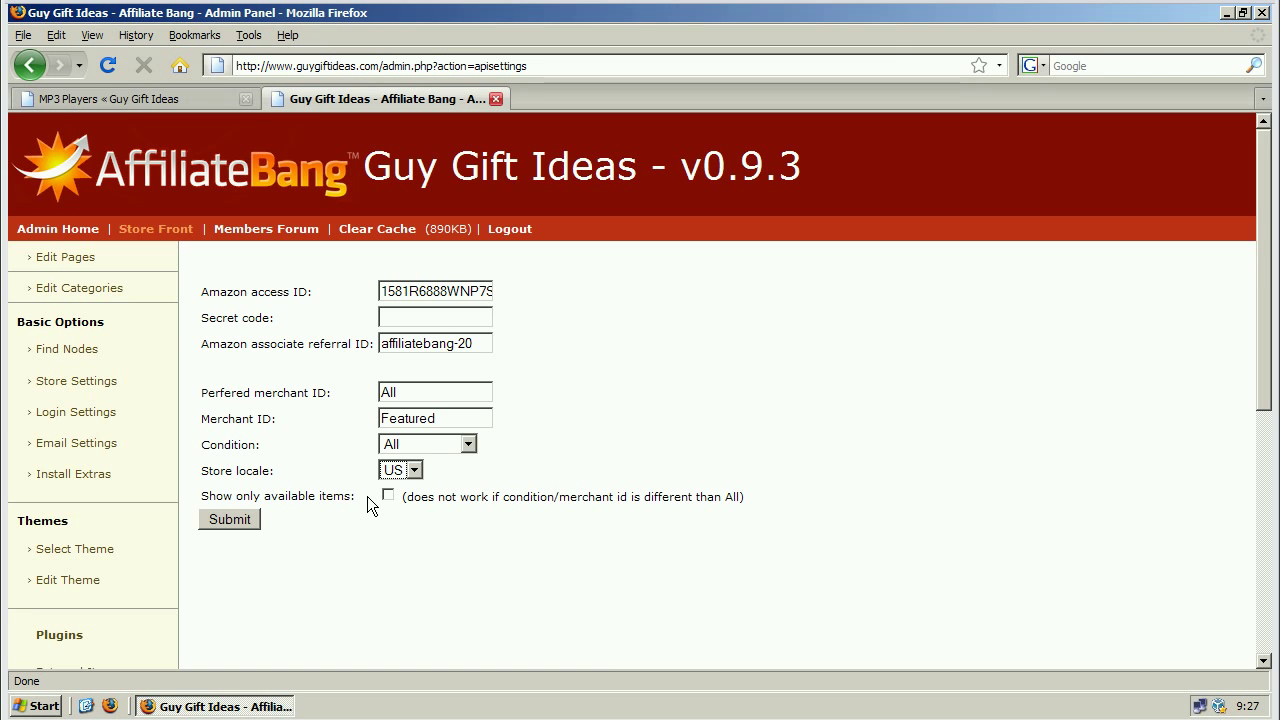
# Step: Open the store settings and review the root URL, the sidebar type options and the store message fields
pyautogui.click(113, 394)
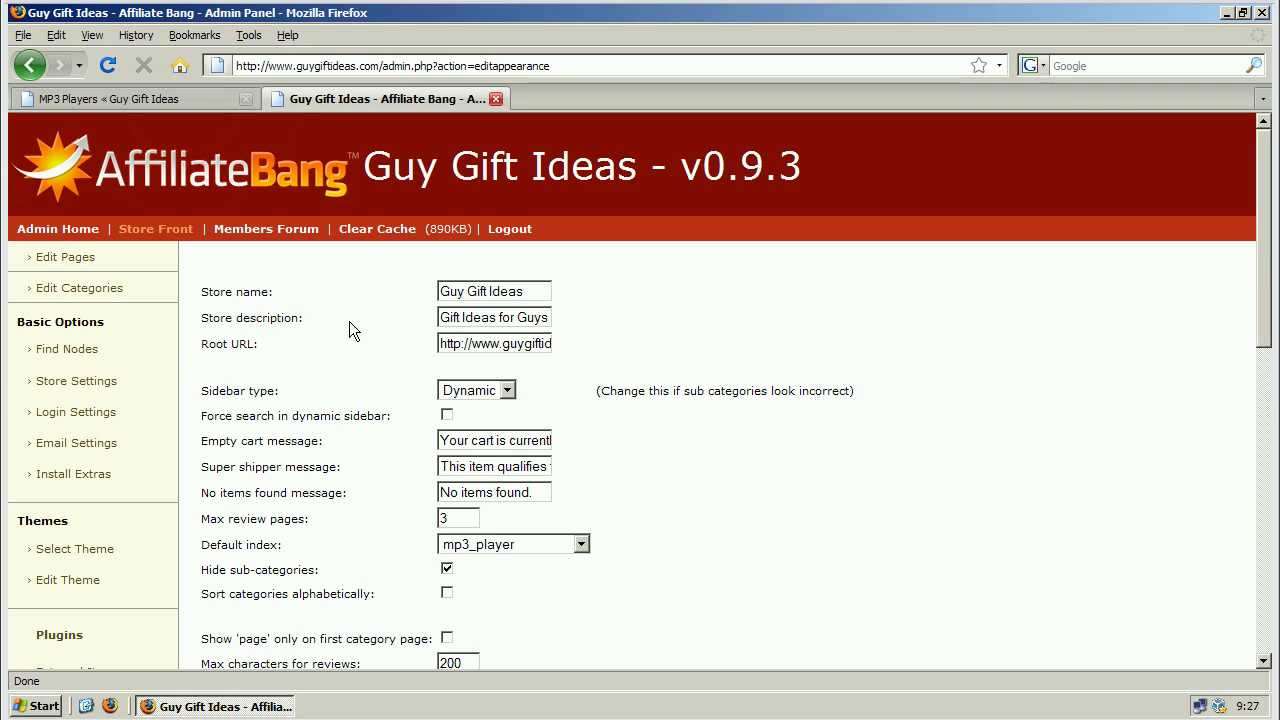
pyautogui.moveTo(441, 343); pyautogui.dragTo(640, 335)
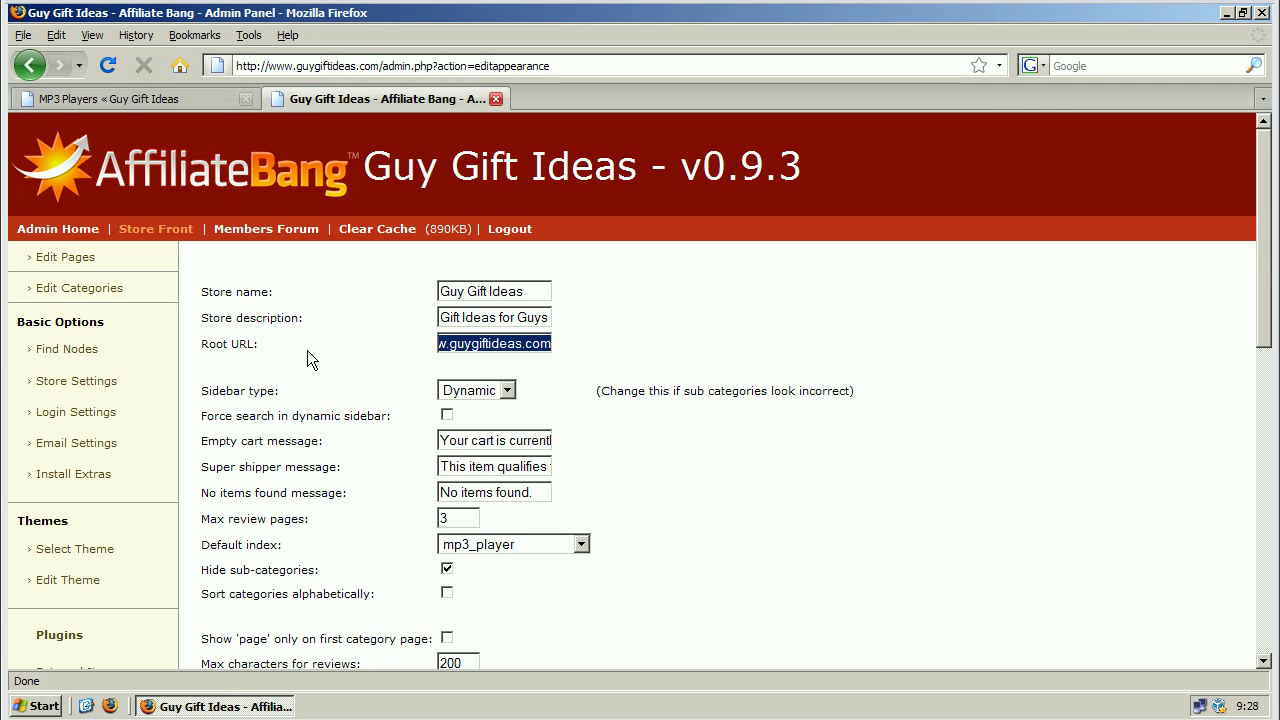
pyautogui.click(476, 396)
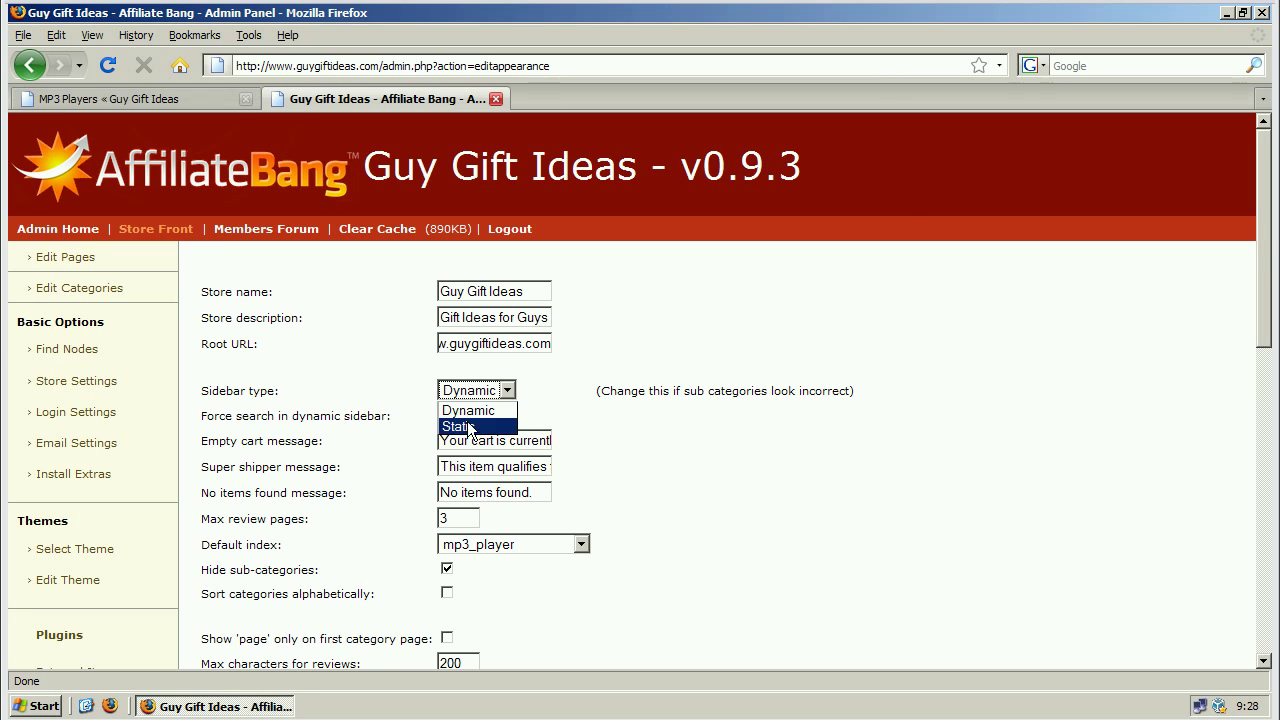
pyautogui.click(596, 392)
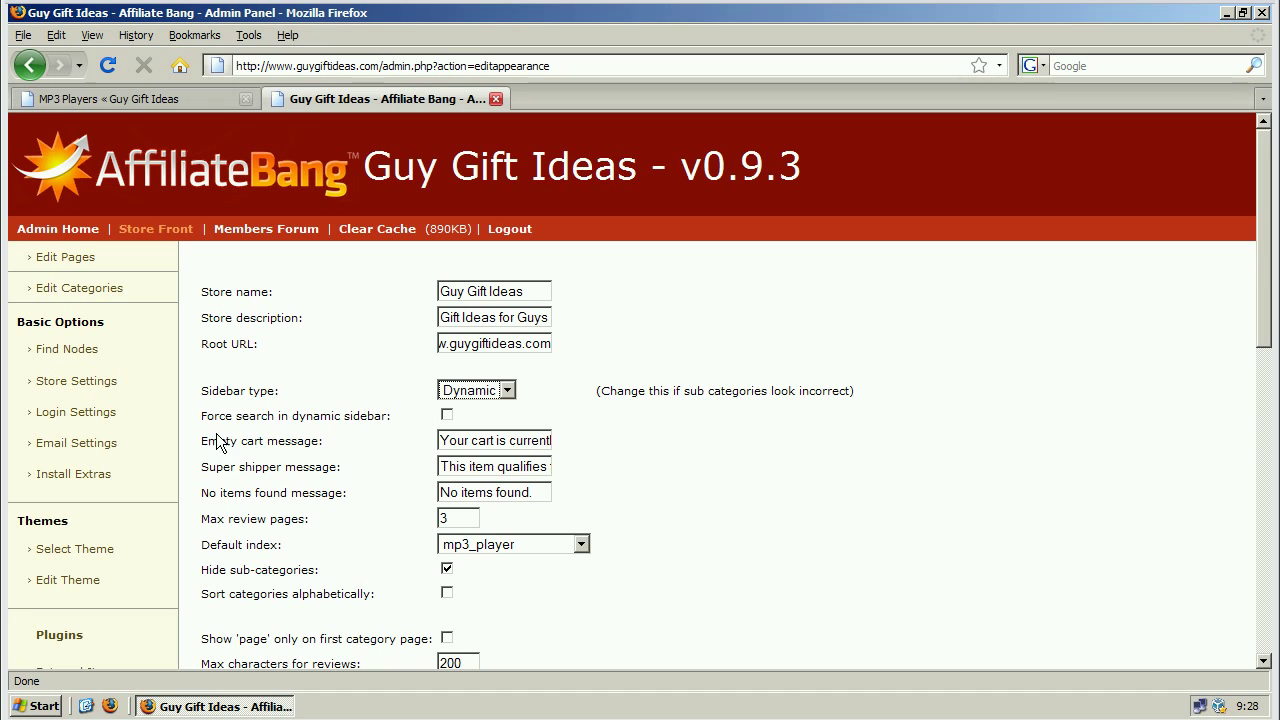
pyautogui.moveTo(222, 440); pyautogui.dragTo(195, 442)
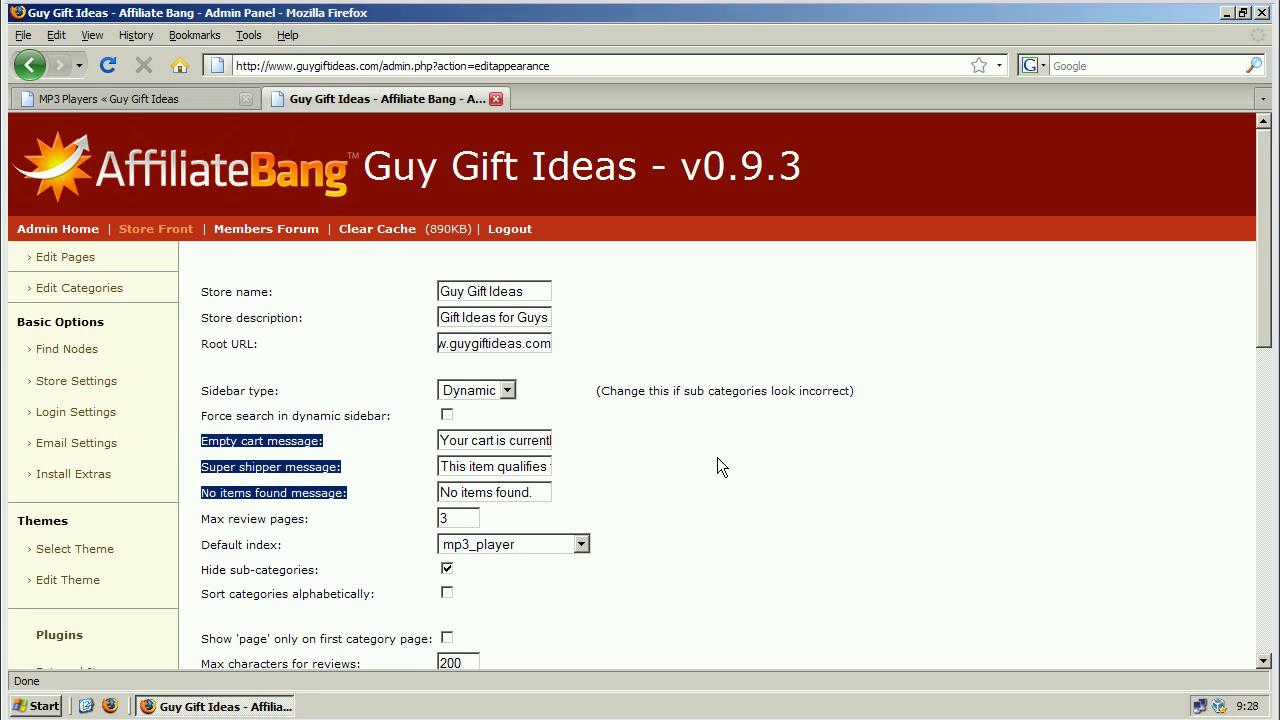
pyautogui.click(820, 450)
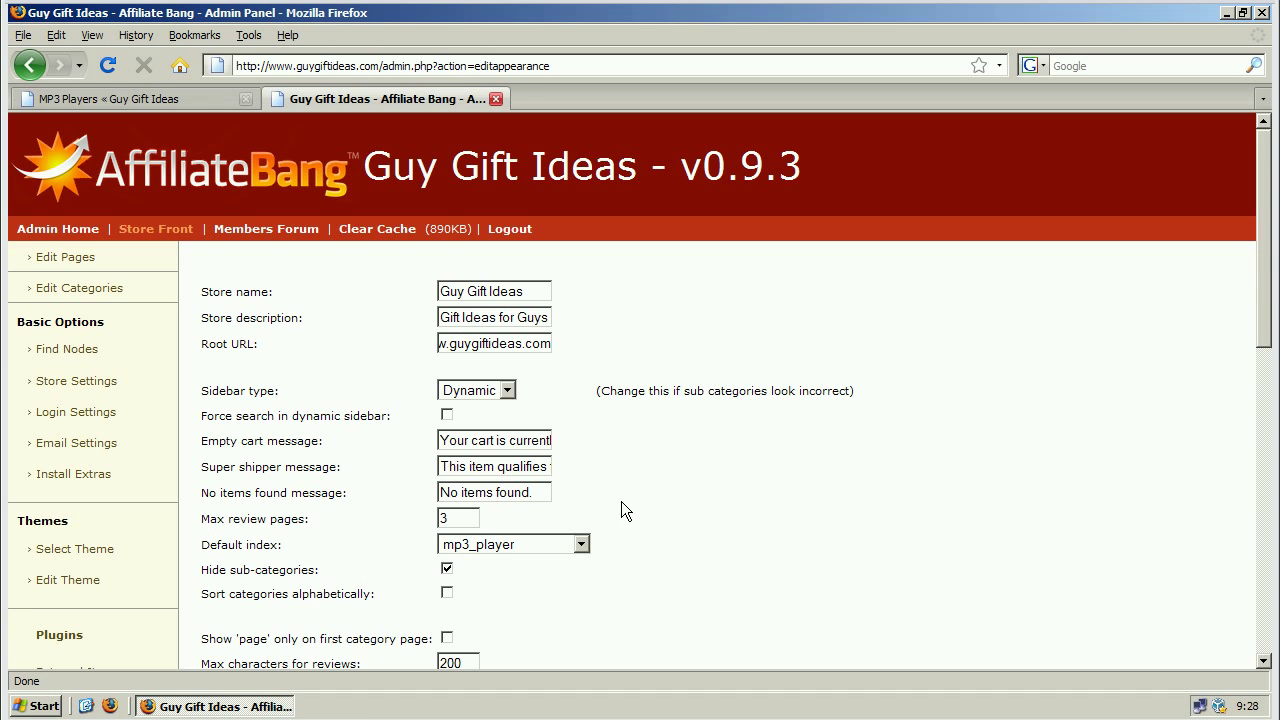
# Step: Review the default index choices and the option to show the page only on the first category page
pyautogui.moveTo(1268, 280); pyautogui.dragTo(1263, 358)
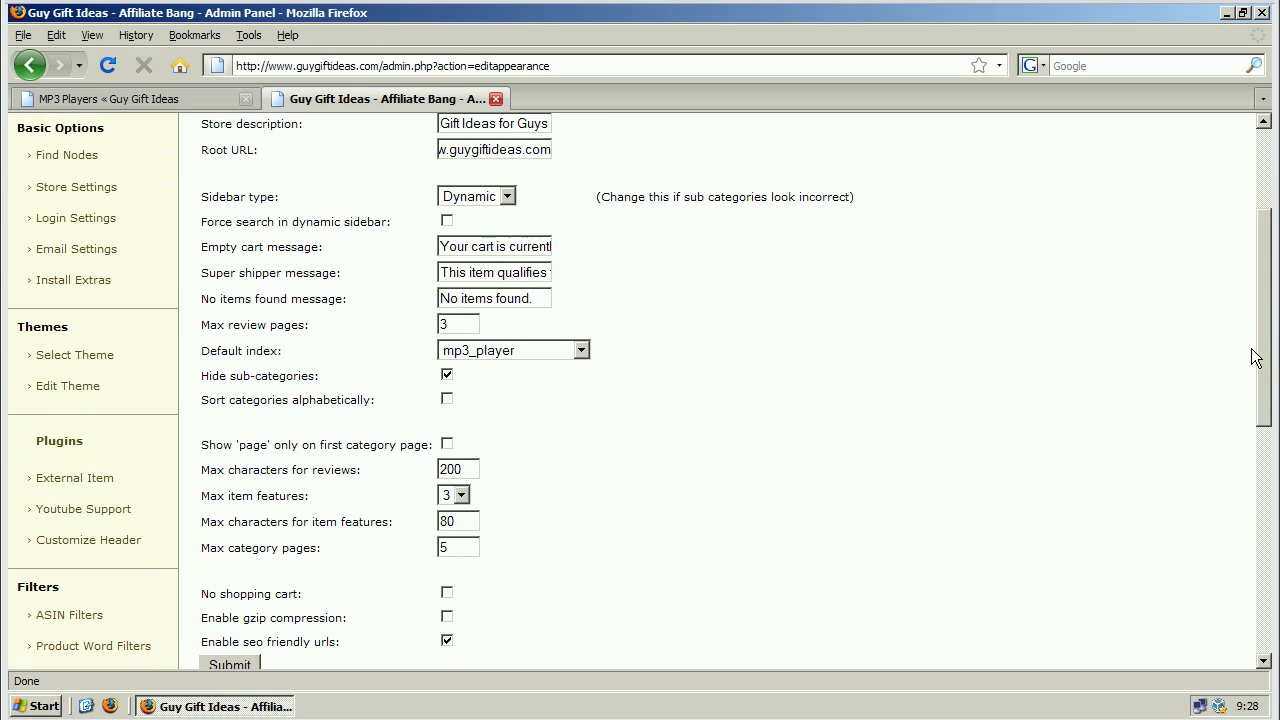
pyautogui.click(536, 350)
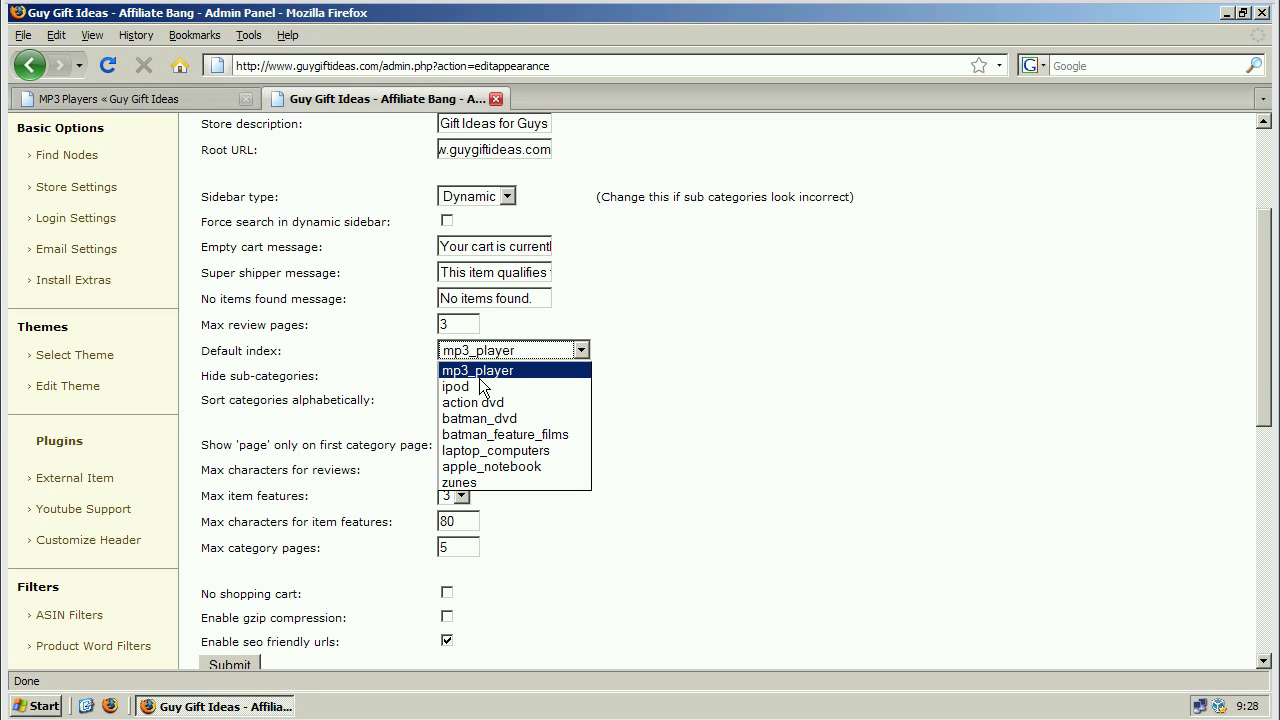
pyautogui.click(378, 371)
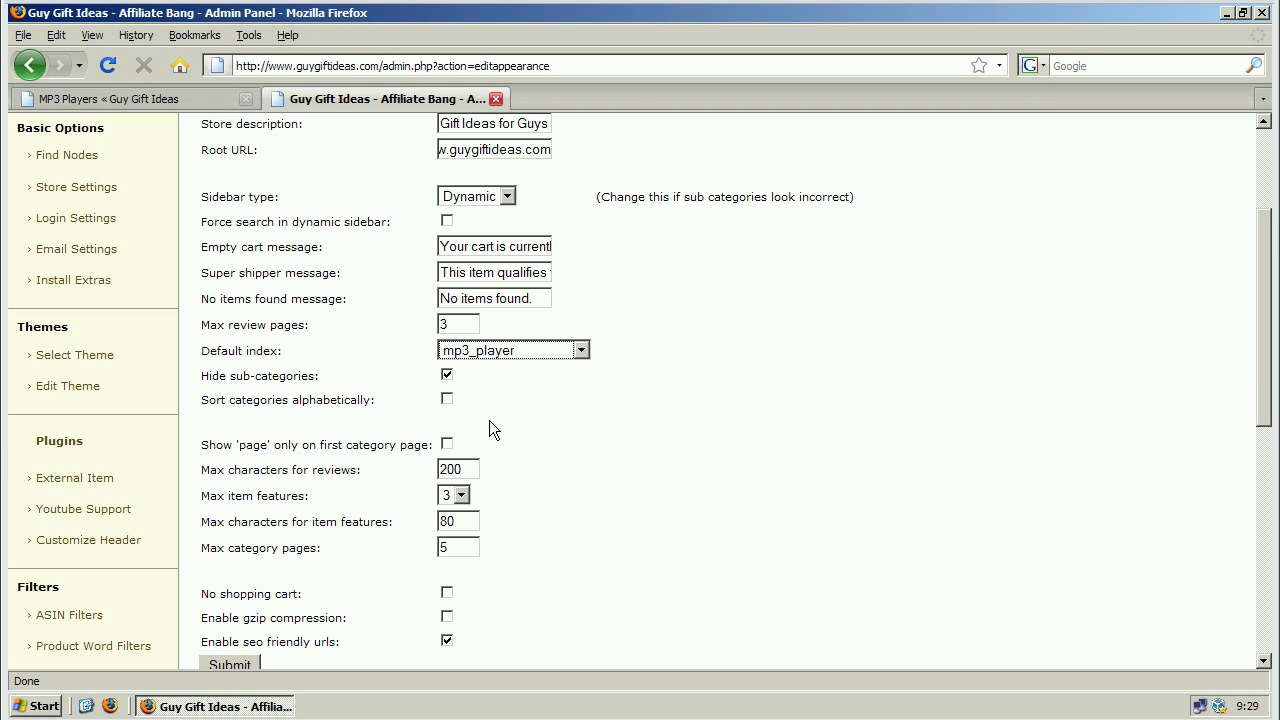
pyautogui.moveTo(202, 445); pyautogui.dragTo(216, 445)
pyautogui.click(309, 446)
# Step: Examine the first product's description on the store's MP3 Players page, and review the item features and gzip compression settings
pyautogui.click(123, 96)
pyautogui.moveTo(745, 420); pyautogui.dragTo(350, 386)
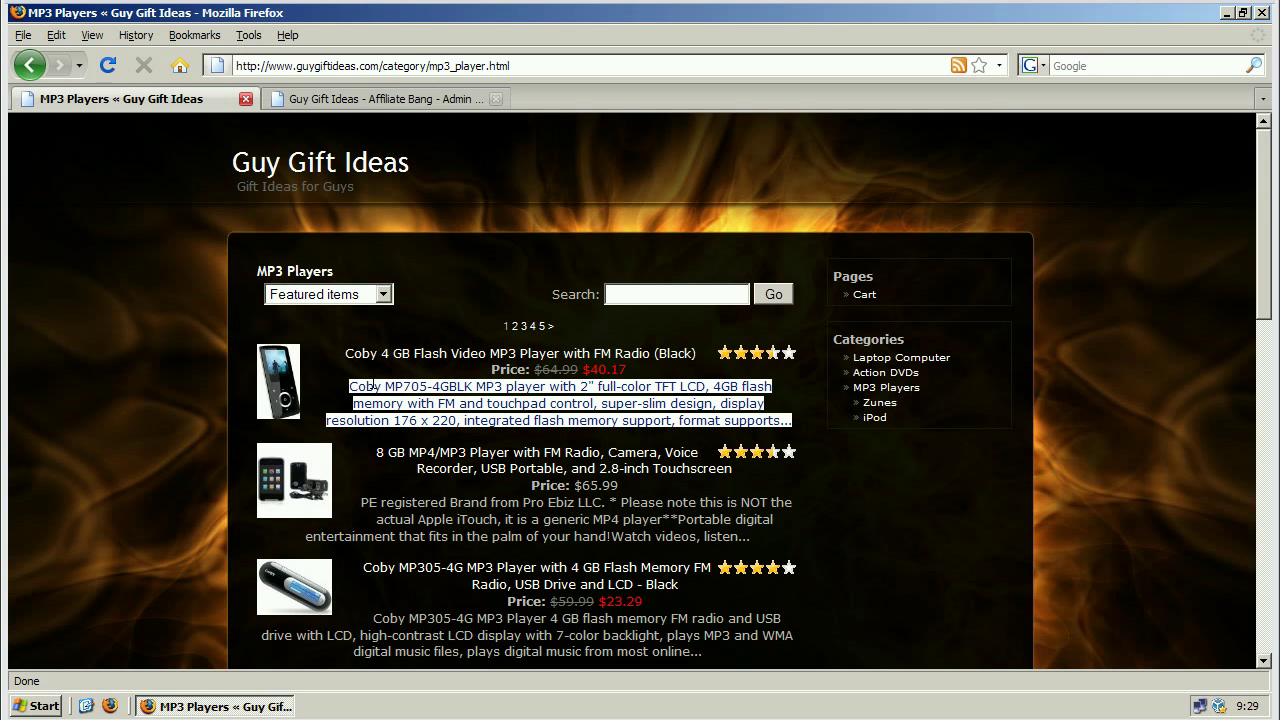
pyautogui.click(378, 99)
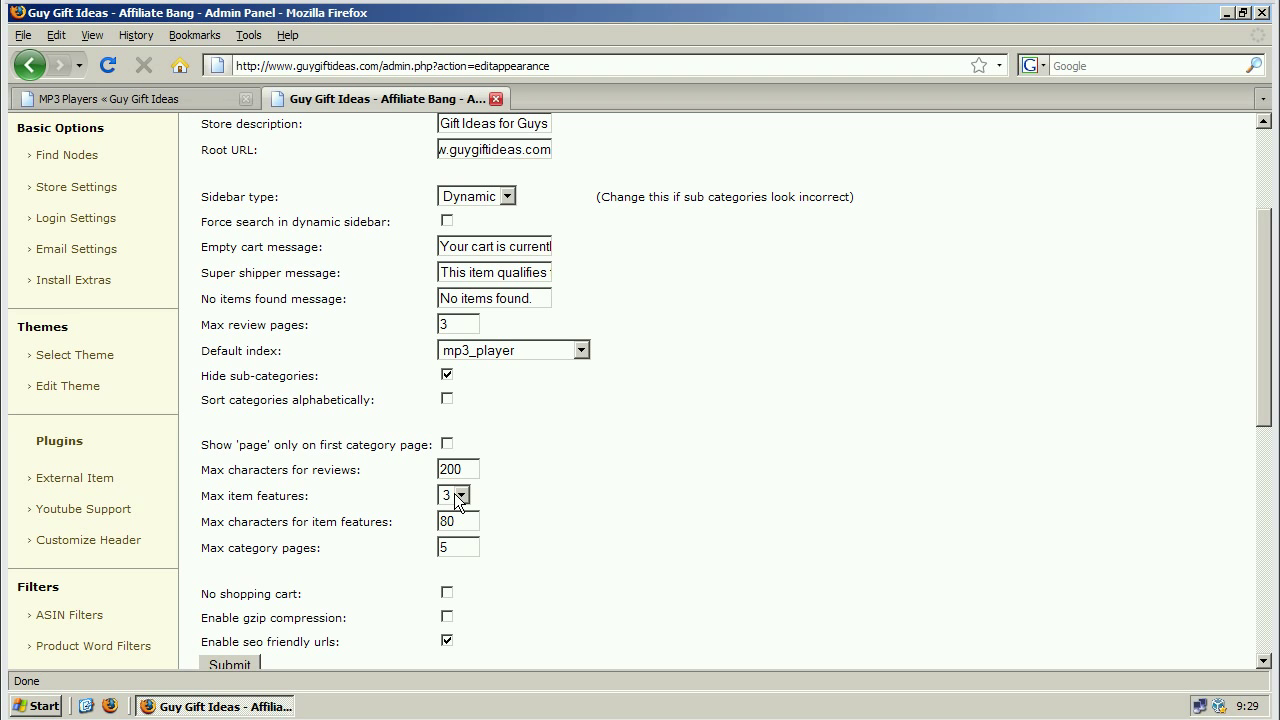
pyautogui.click(460, 495)
pyautogui.moveTo(338, 618)
pyautogui.mouseDown()
pyautogui.moveTo(304, 618)
pyautogui.moveTo(334, 617)
pyautogui.mouseUp()
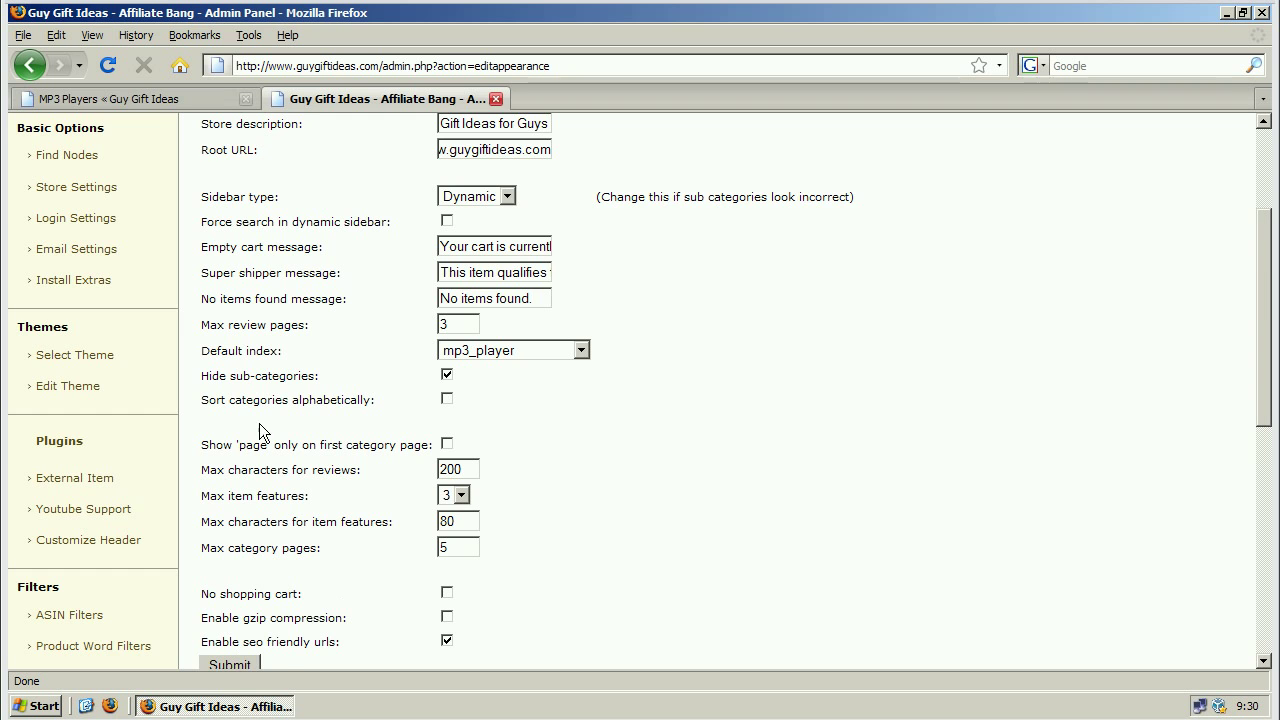
# Step: Examine the SEO-friendly URL of the MP3 Players category page and return to the store settings
pyautogui.click(158, 99)
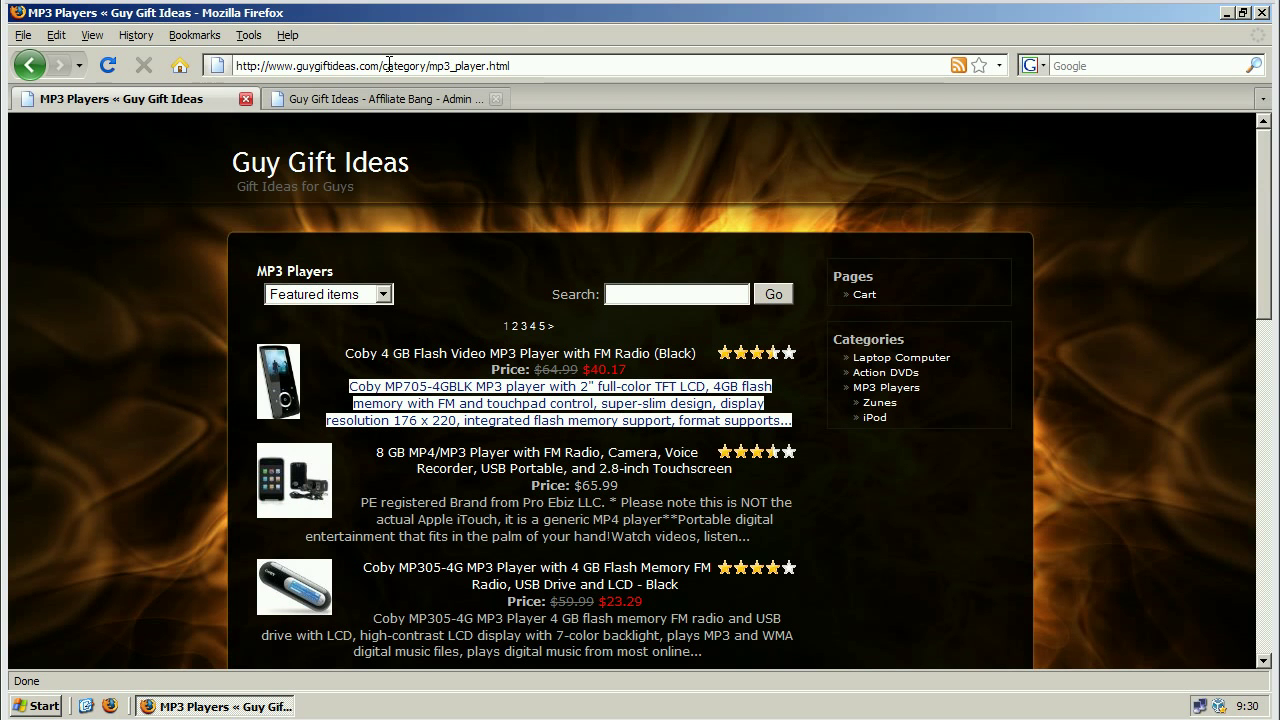
pyautogui.moveTo(428, 66); pyautogui.dragTo(495, 66)
pyautogui.click(510, 66)
pyautogui.click(418, 97)
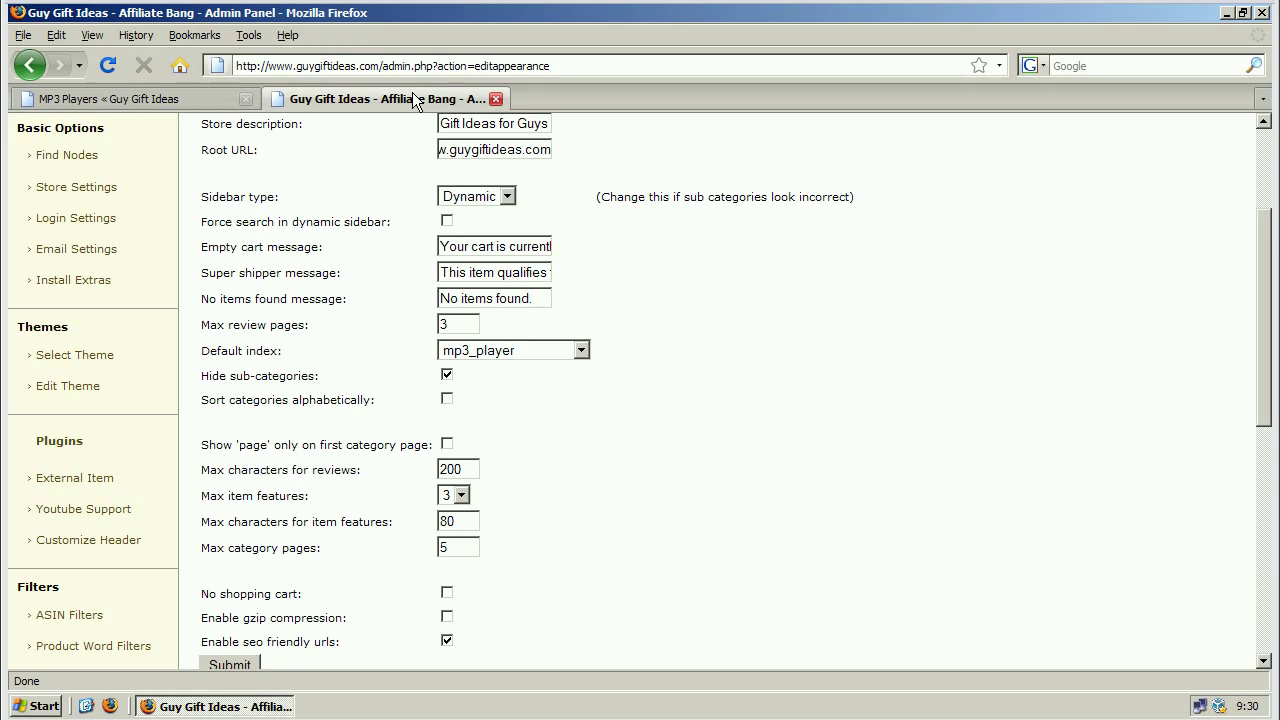
pyautogui.scroll(-2, 1183, 376)
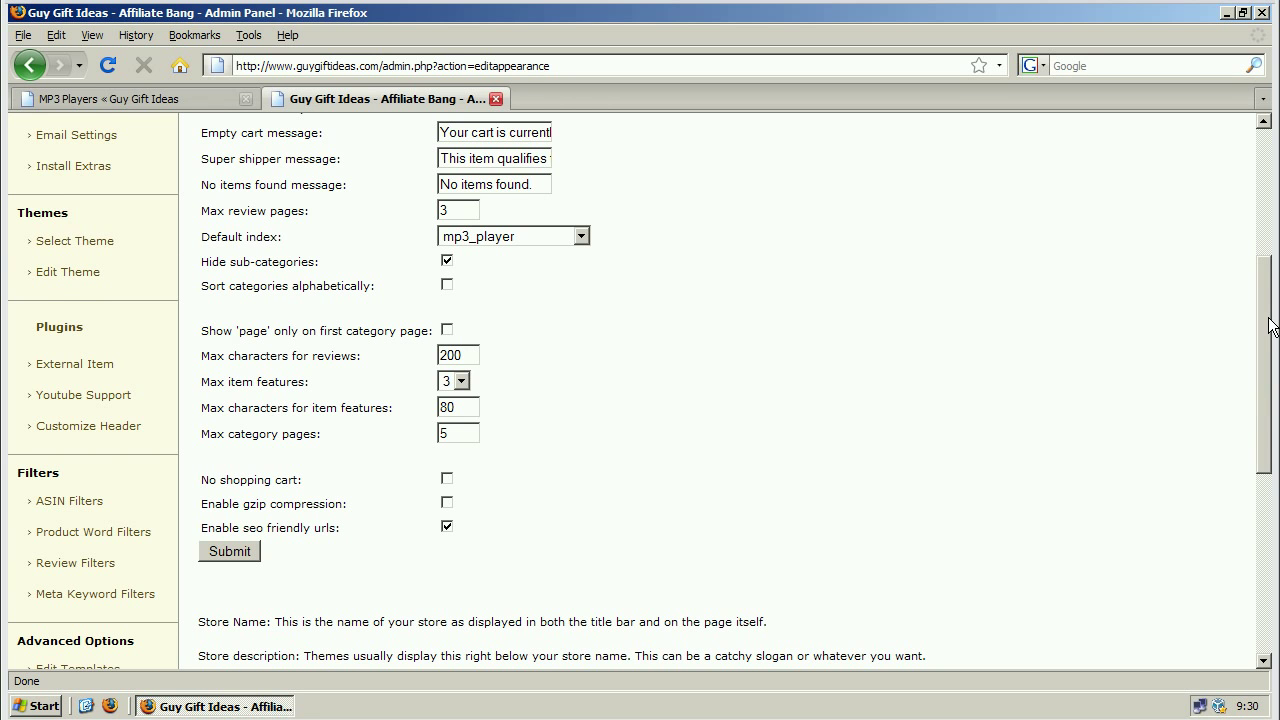
pyautogui.moveTo(1270, 325); pyautogui.dragTo(1268, 267)
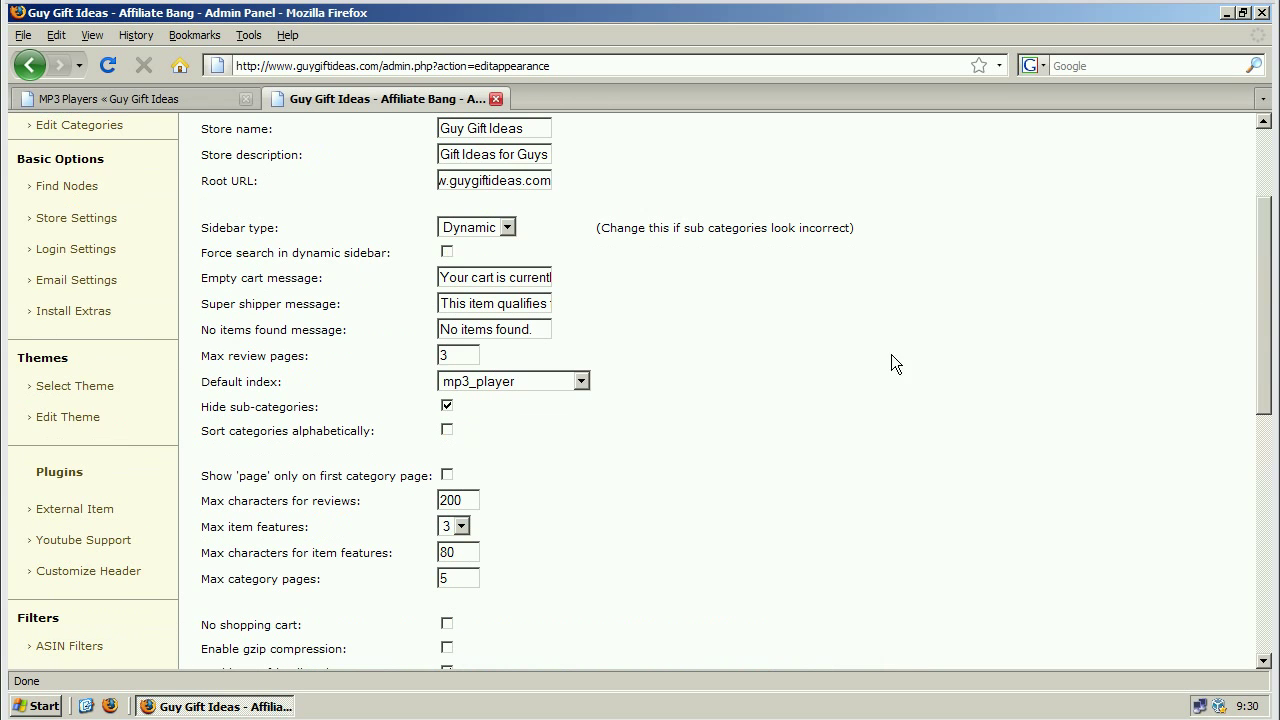
# Step: Open the installed plugins list and check the image location of the first MP3 player on the store front
pyautogui.click(84, 476)
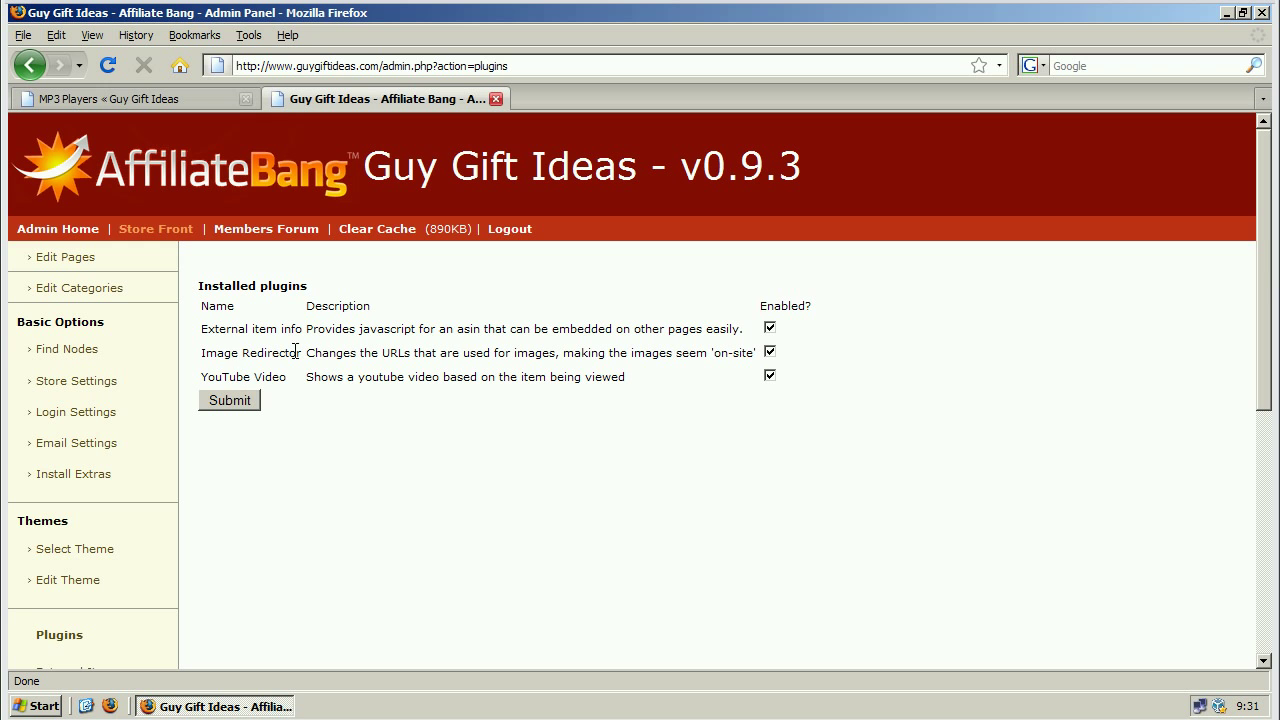
pyautogui.click(122, 96)
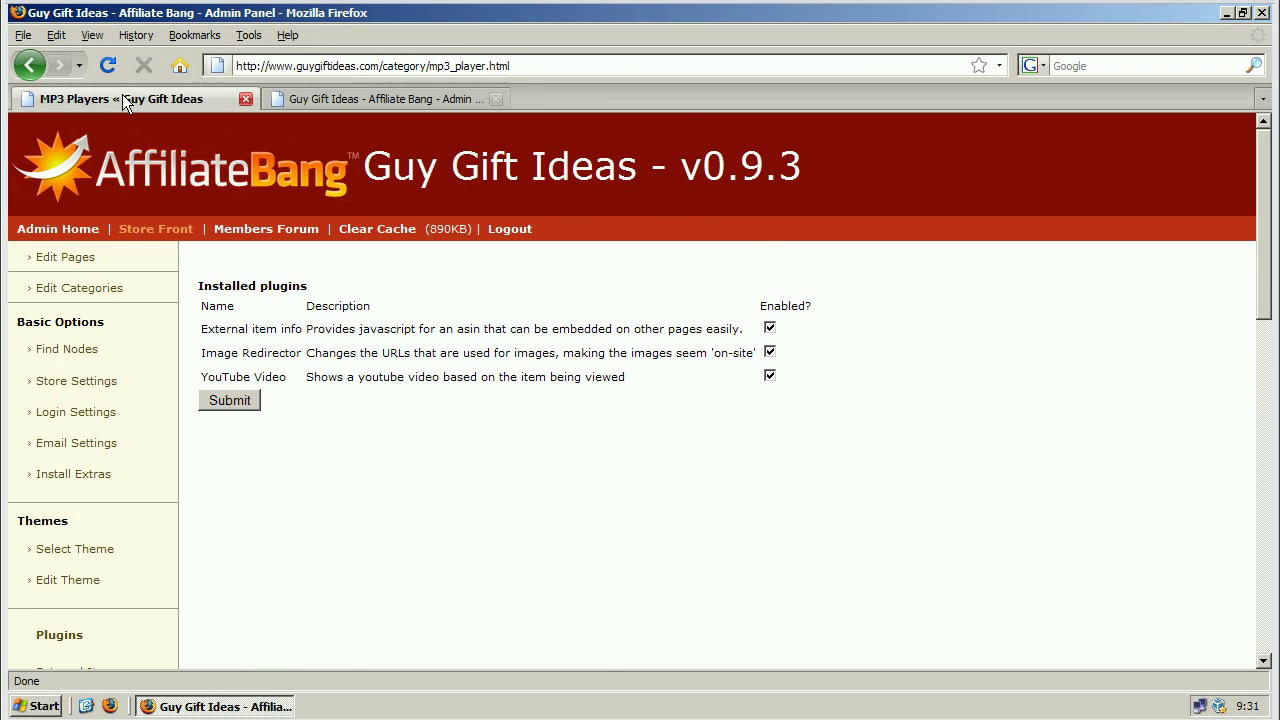
pyautogui.click(186, 386)
pyautogui.rightClick(277, 380)
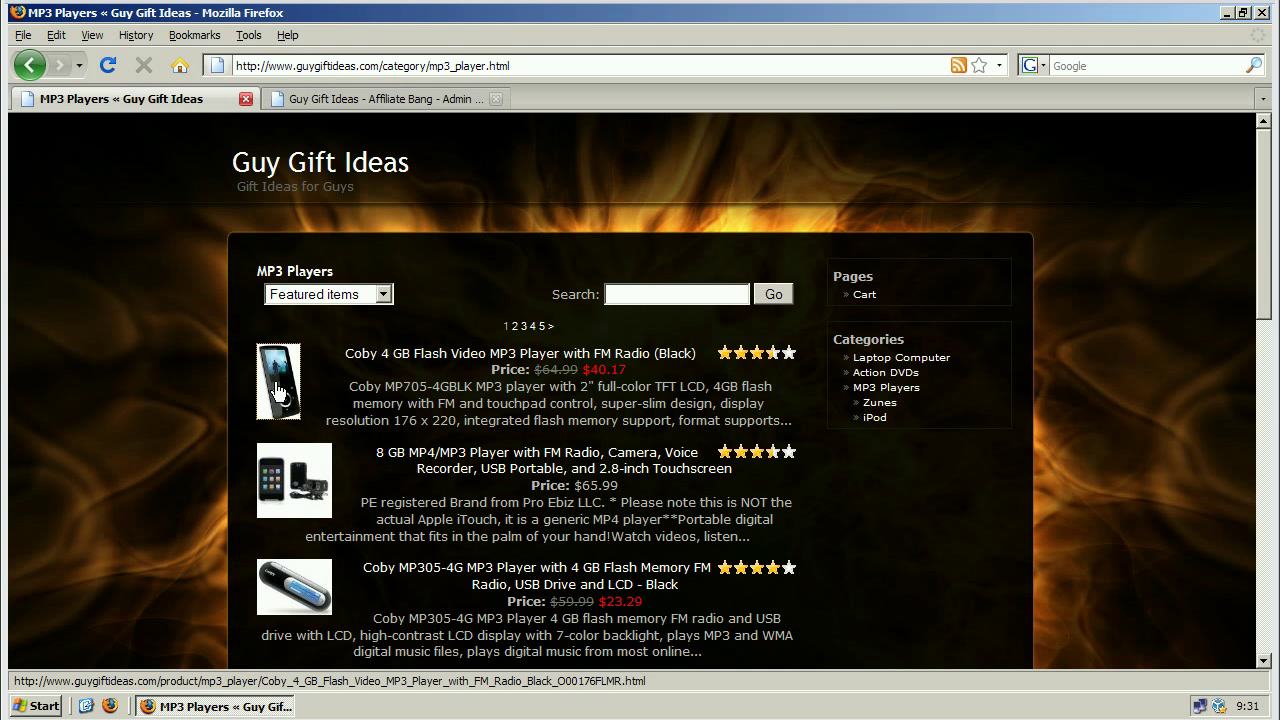
pyautogui.click(408, 656)
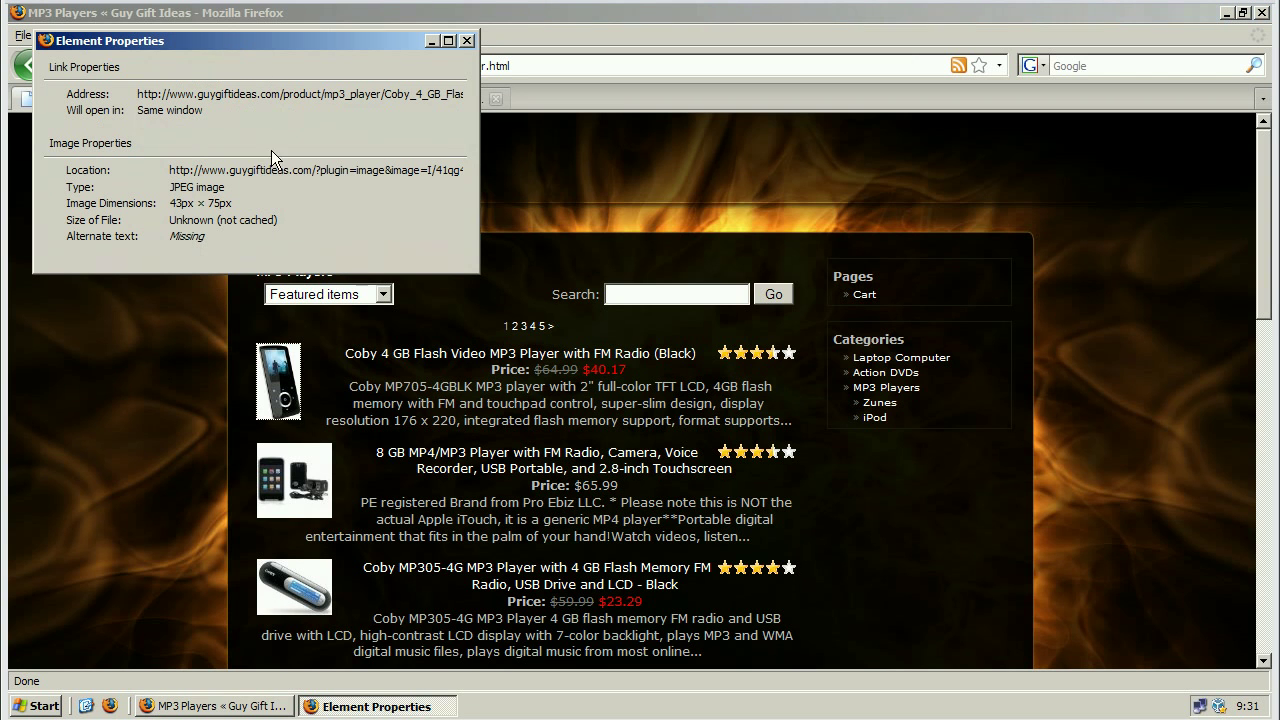
pyautogui.moveTo(242, 168); pyautogui.dragTo(325, 165)
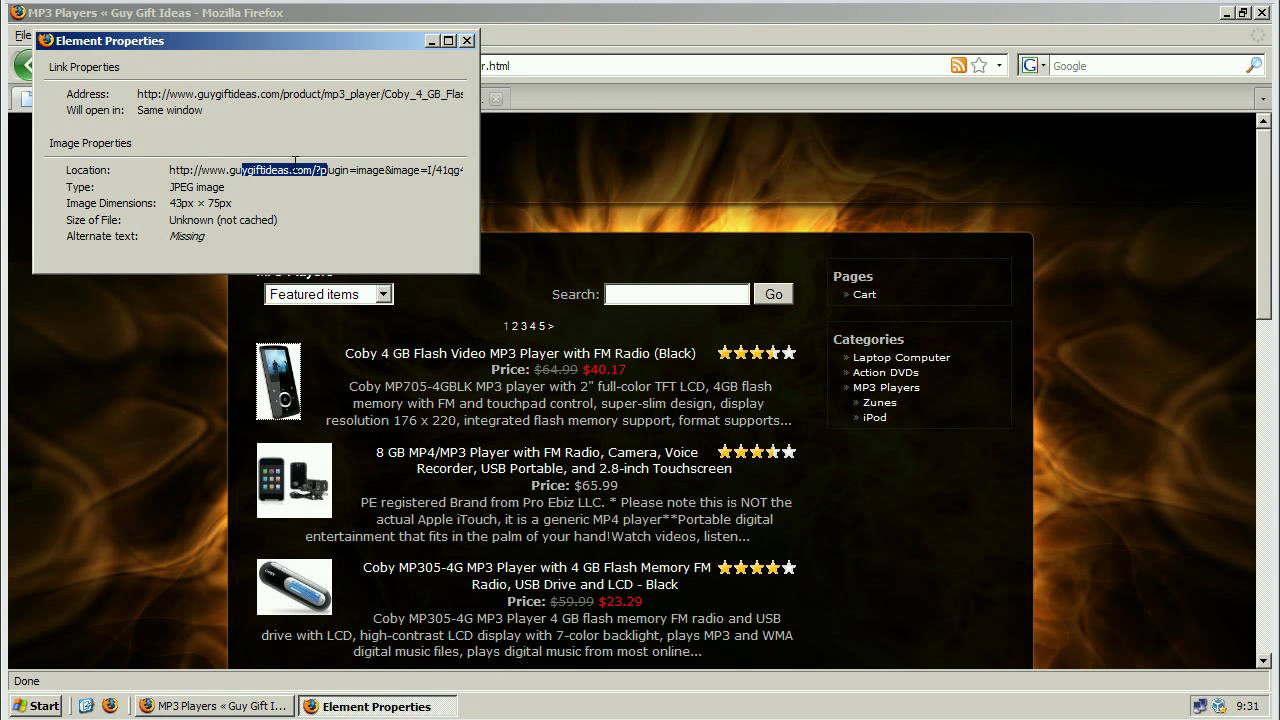
pyautogui.click(294, 168)
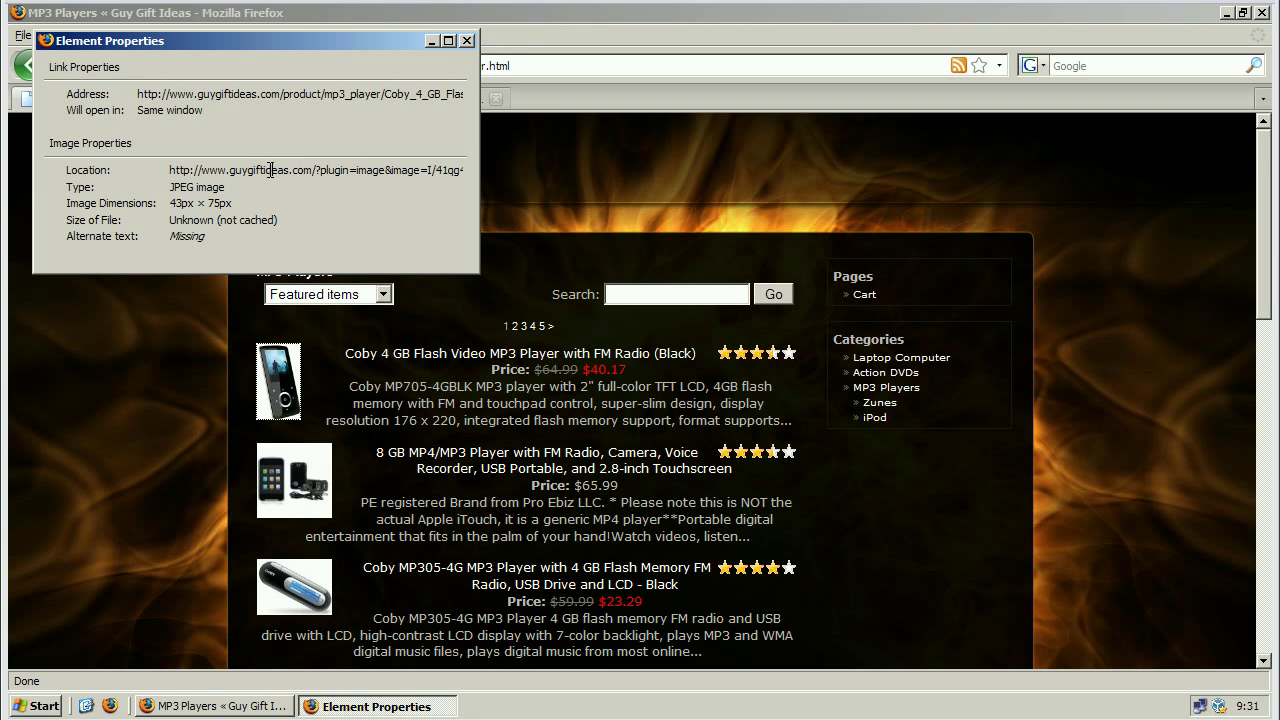
pyautogui.click(473, 40)
pyautogui.click(381, 99)
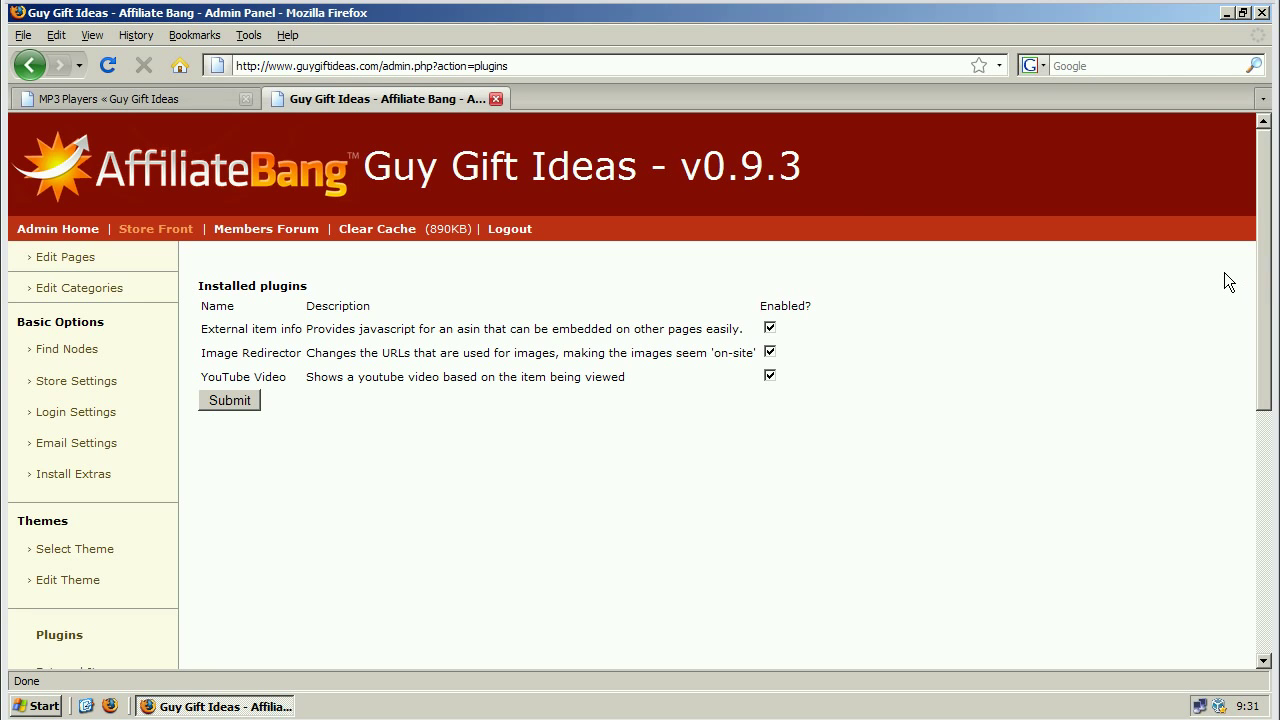
# Step: Create a new page named "Mp3 players" with page ID mp3_player, matching the ID in the store's MP3 category URL
pyautogui.click(49, 258)
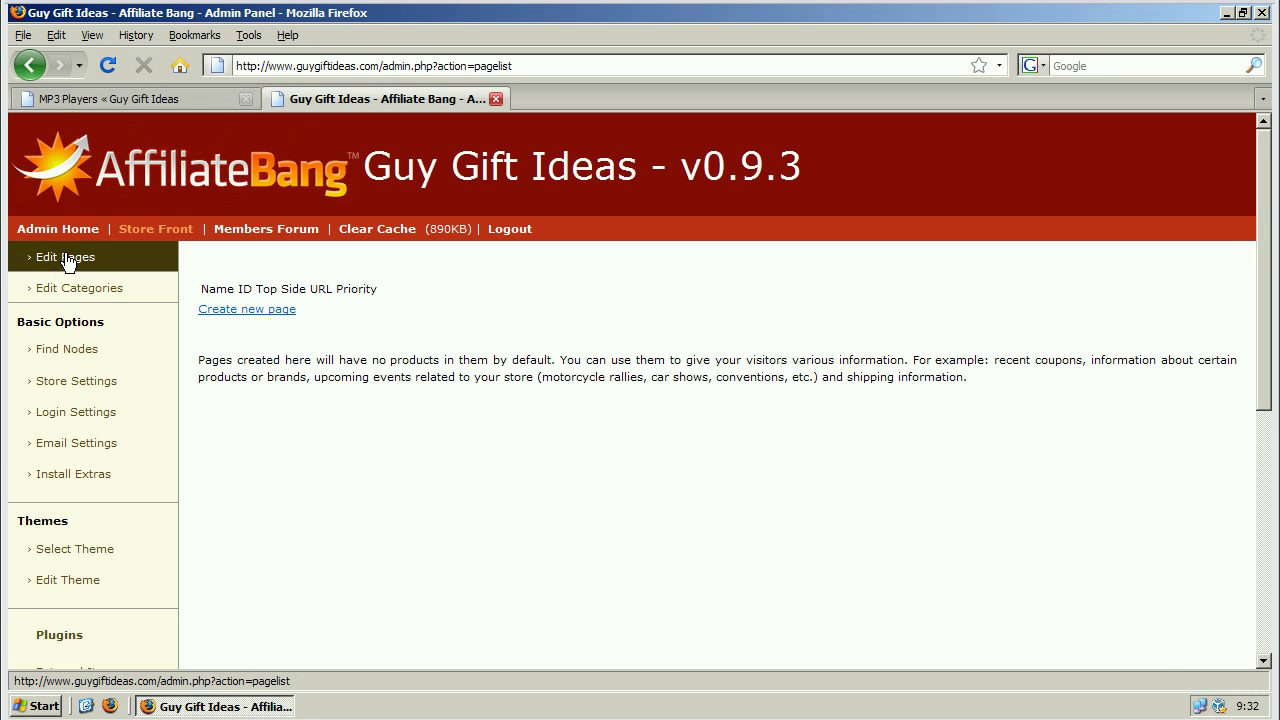
pyautogui.click(256, 312)
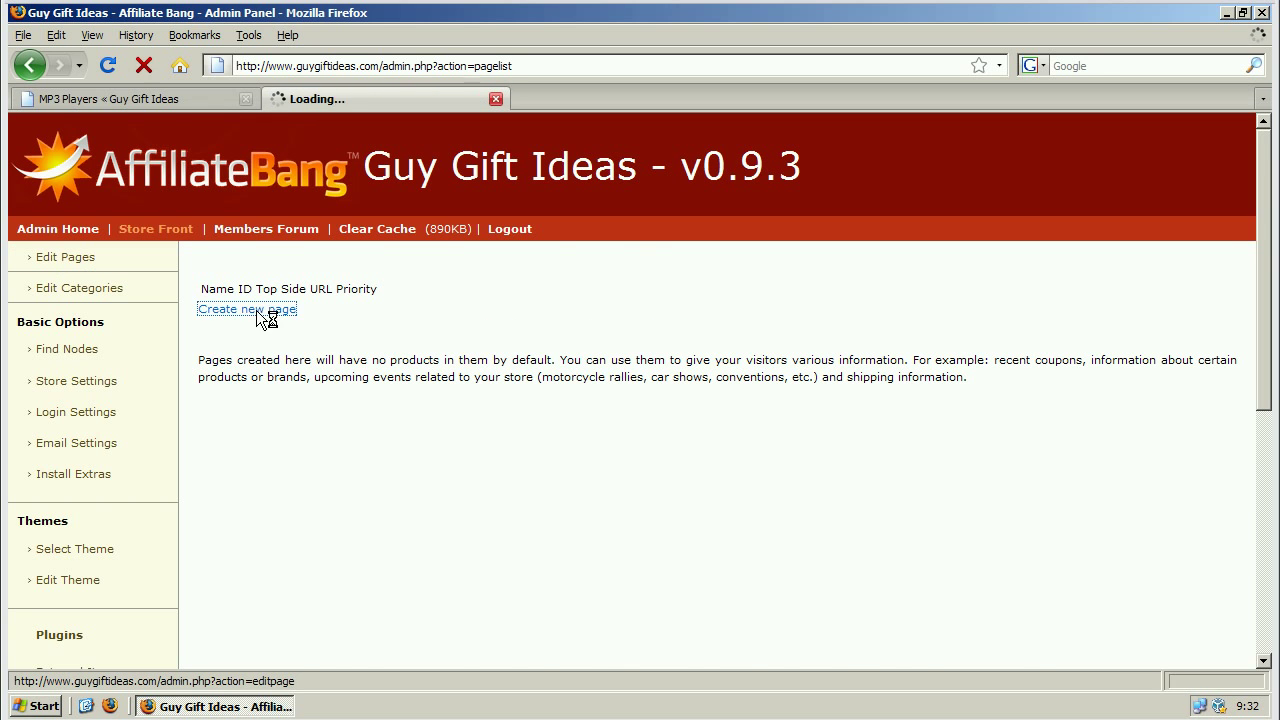
pyautogui.click(161, 100)
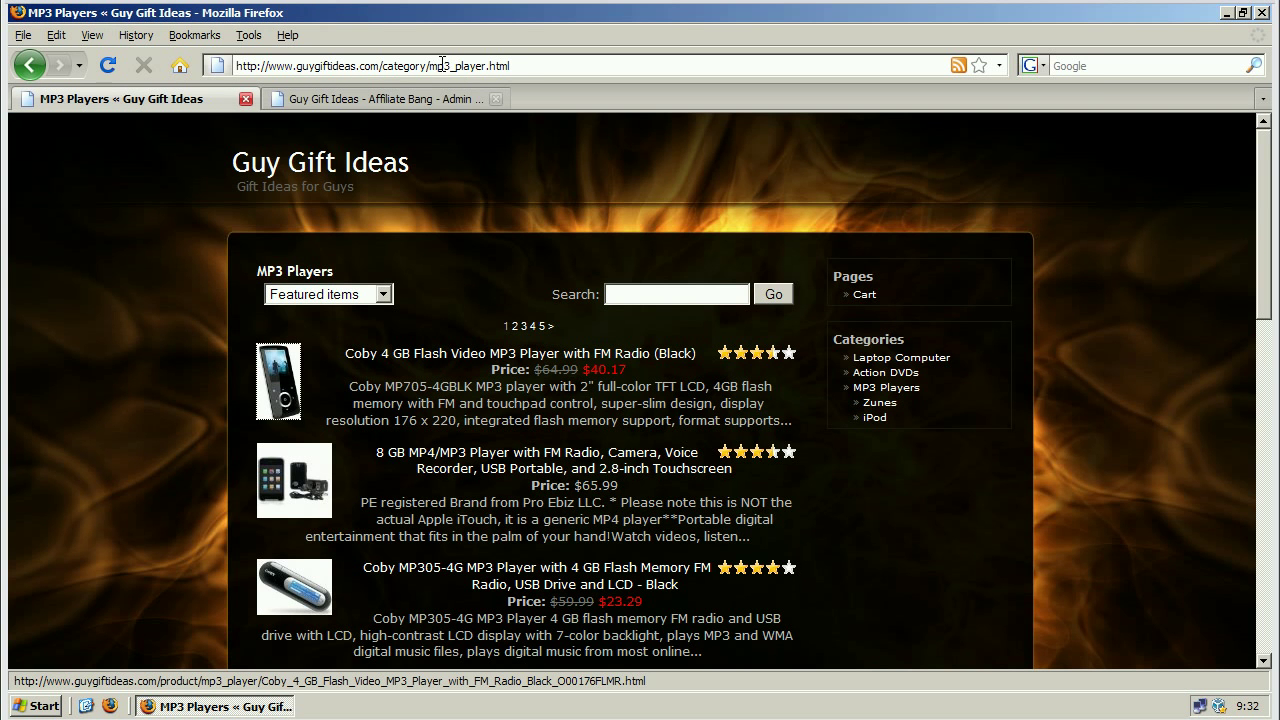
pyautogui.moveTo(432, 66); pyautogui.dragTo(485, 58)
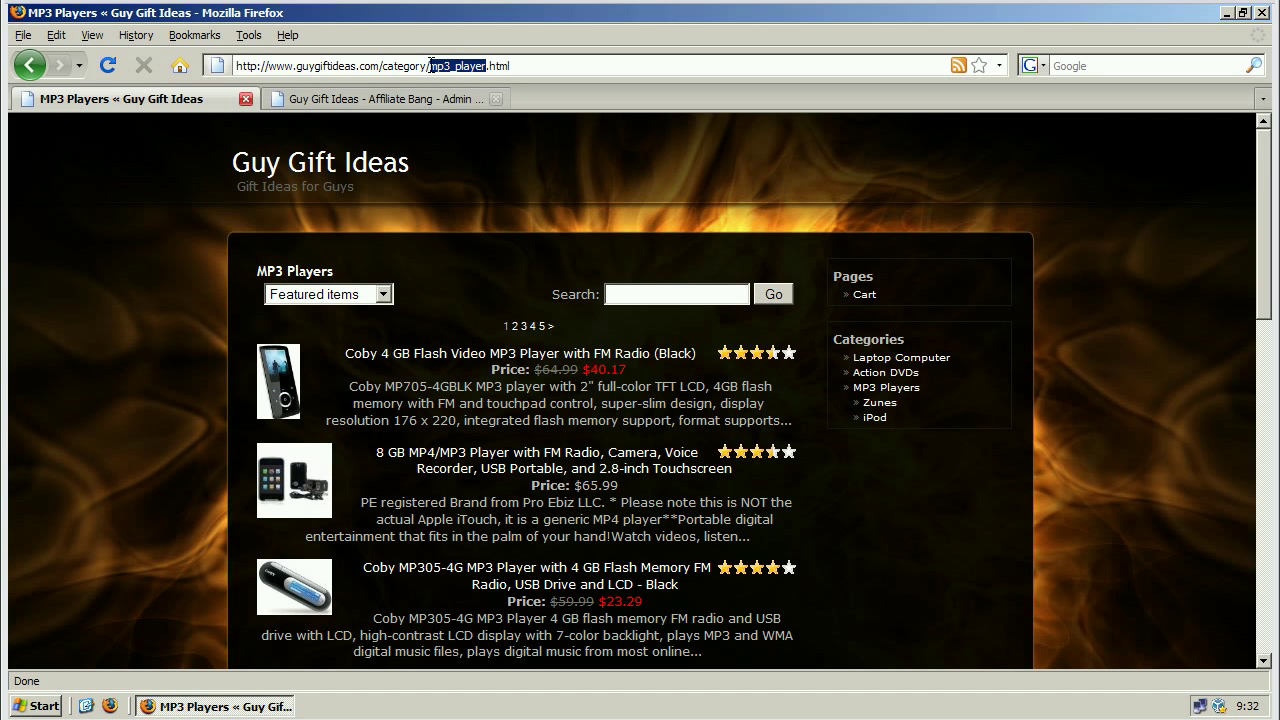
pyautogui.click(428, 99)
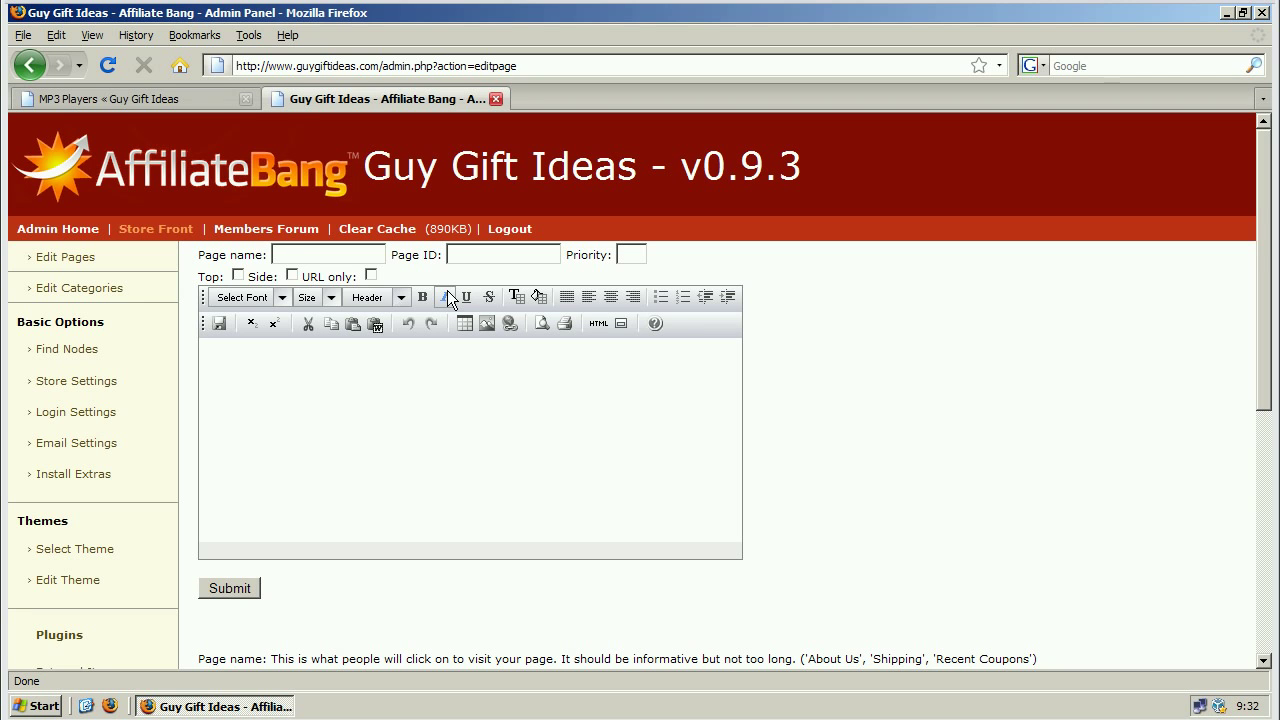
pyautogui.write('Mp3 players')
pyautogui.press('Tab')
pyautogui.write('mp3_player')
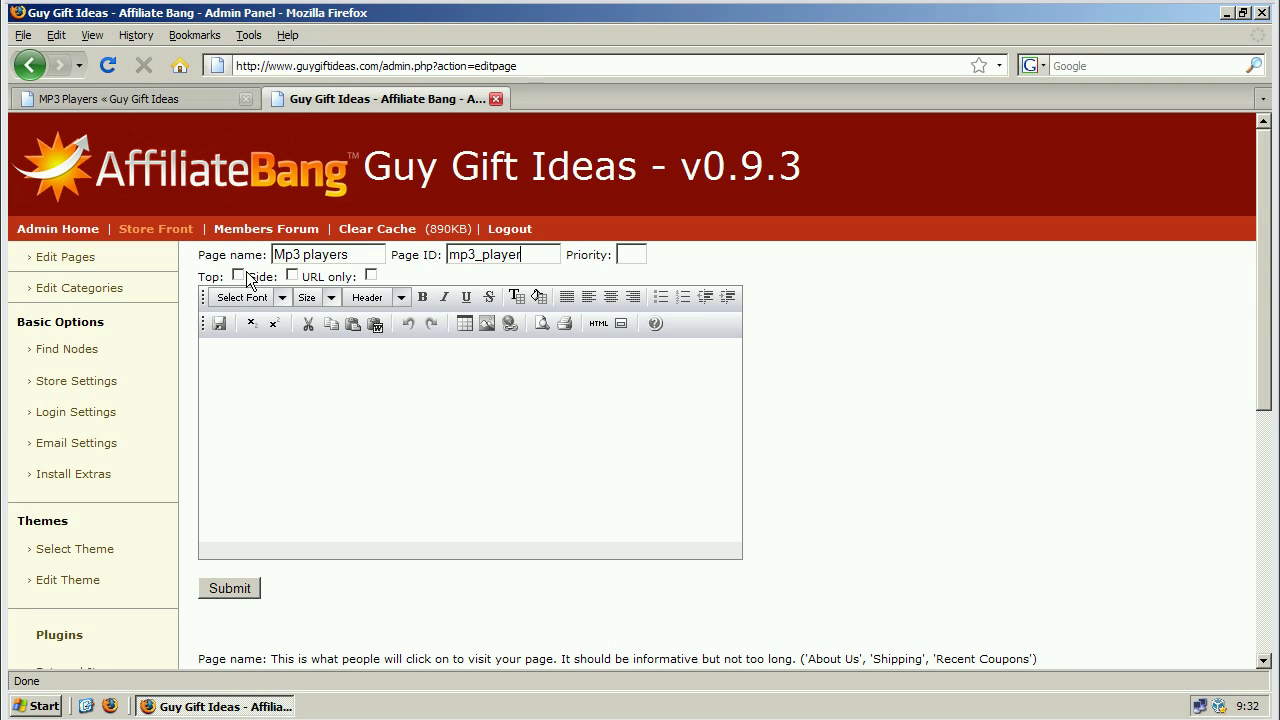
# Step: Enter "MP3 players are a great gift." as the Mp3 players page's content and submit the page
pyautogui.click(264, 406)
pyautogui.write('MP3 players are a greate')
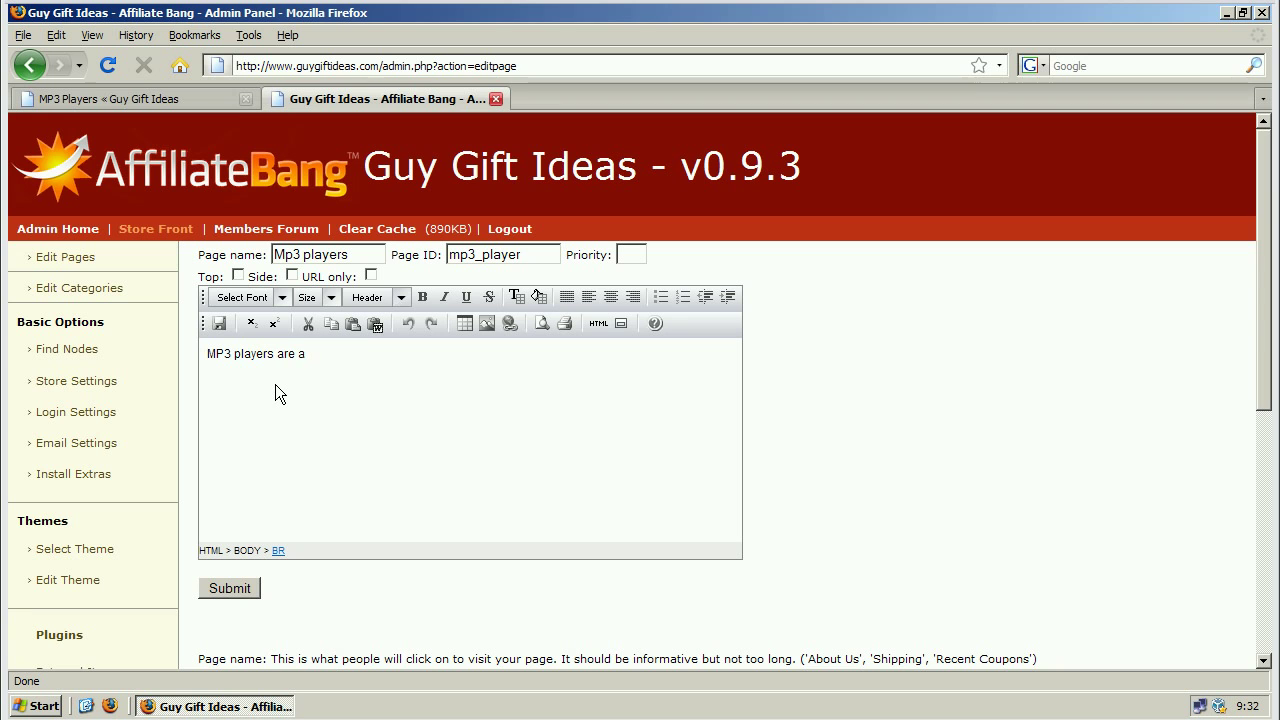
pyautogui.press('BackSpace')
pyautogui.write('gift.')
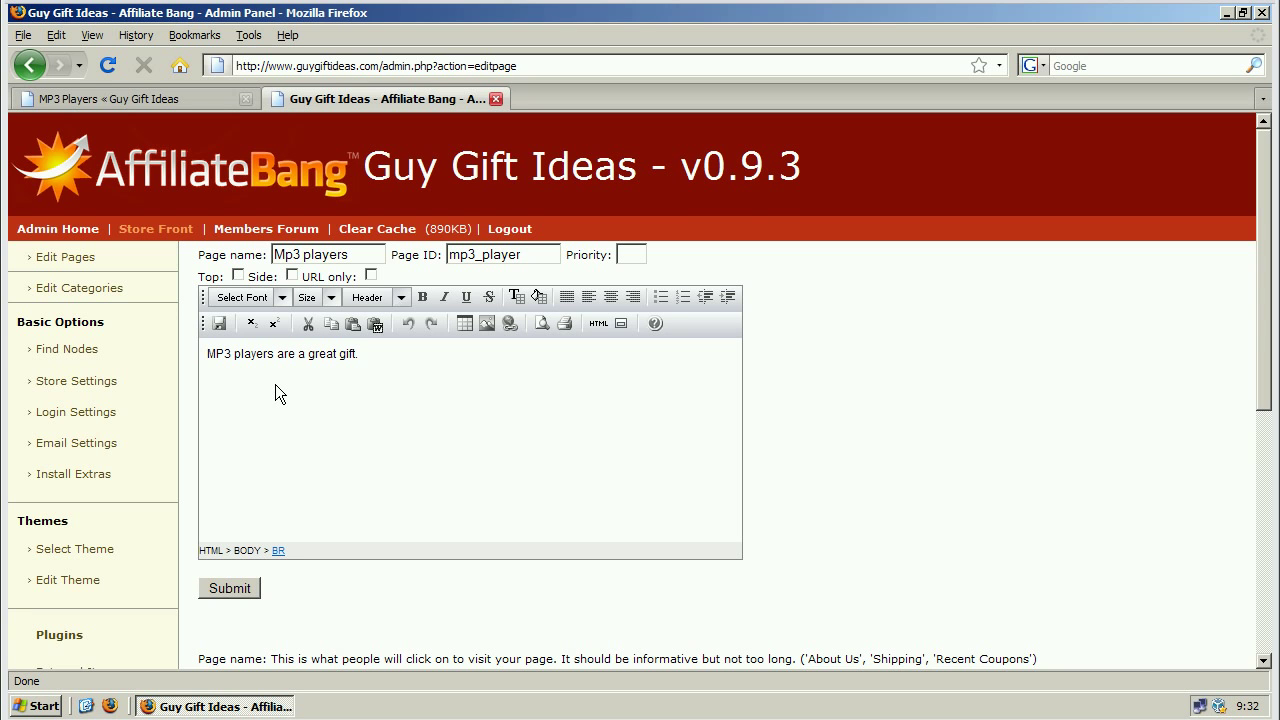
pyautogui.click(230, 590)
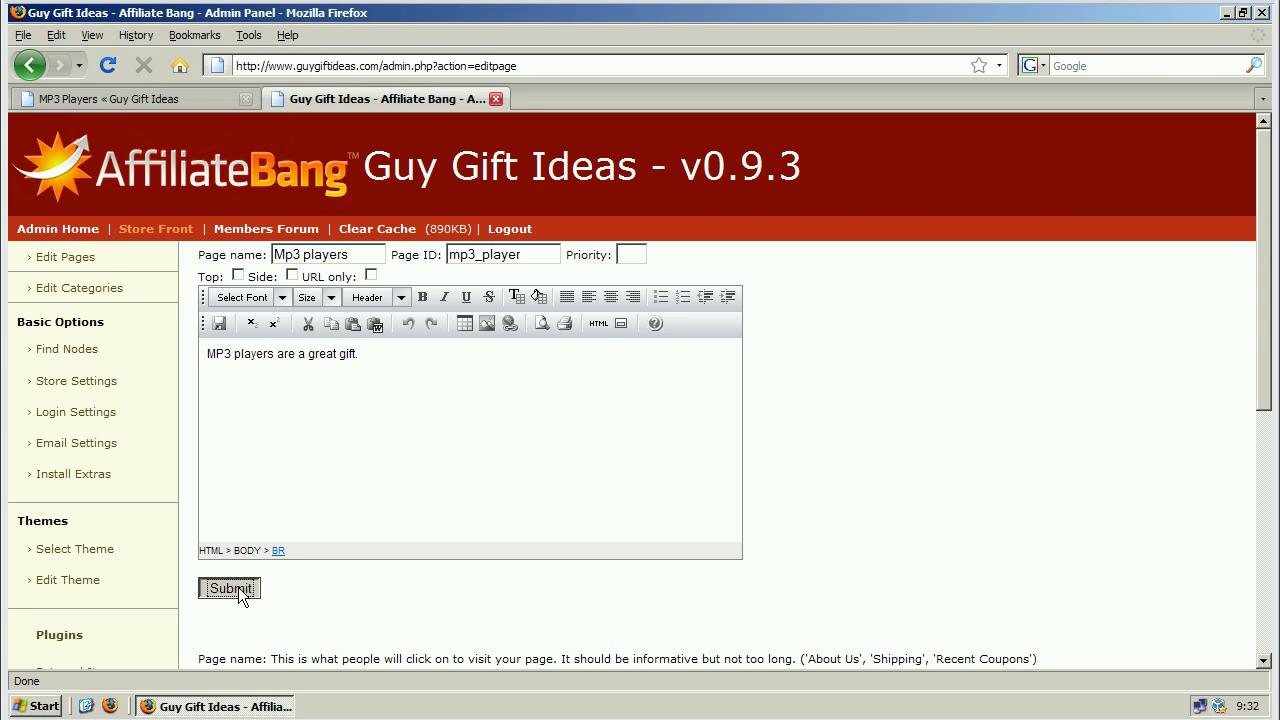
# Step: Reload the store's MP3 Players category page and check the introductory text above the product list
pyautogui.click(115, 94)
pyautogui.click(112, 66)
pyautogui.moveTo(469, 265); pyautogui.dragTo(193, 266)
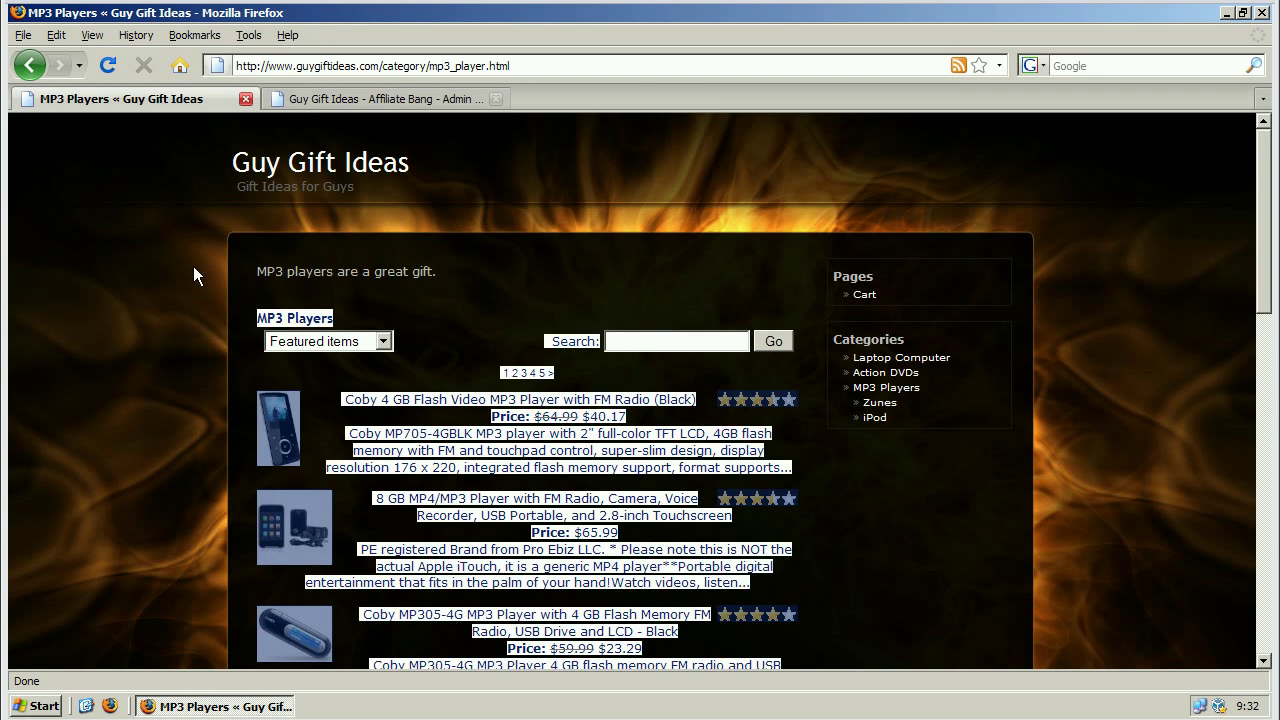
pyautogui.click(351, 279)
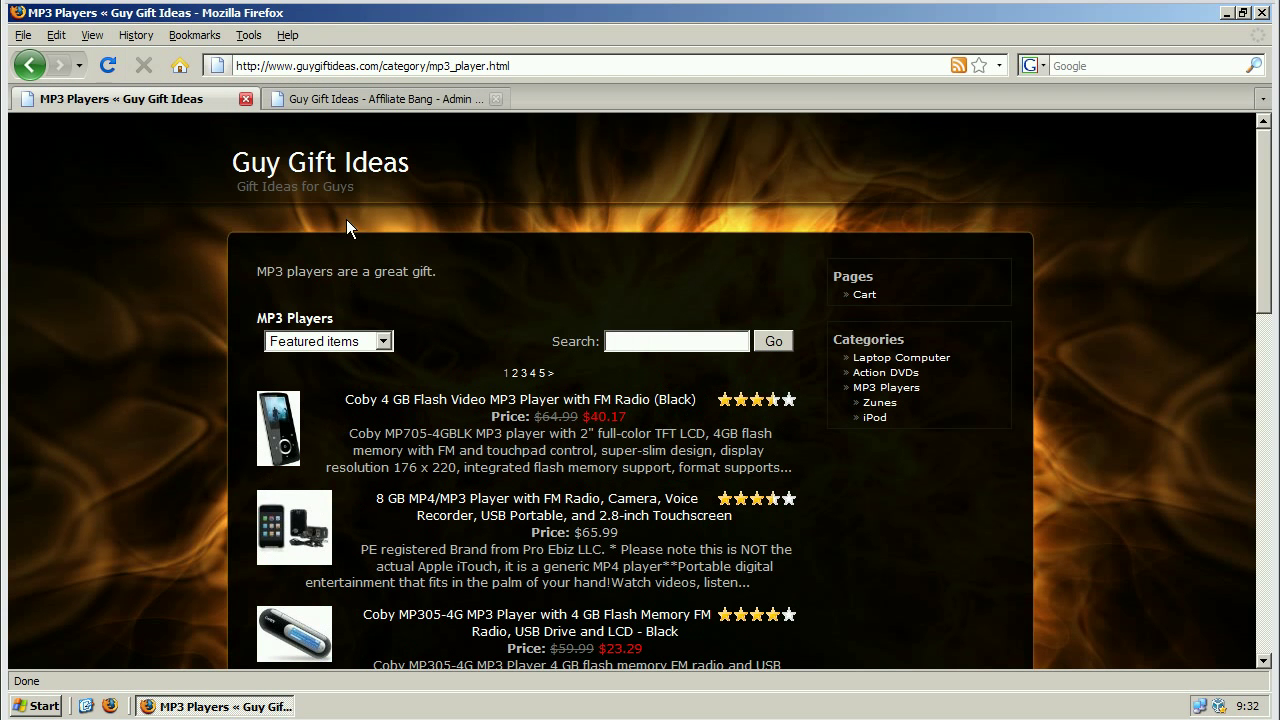
# Step: Create a new page named "About us" with page ID About_us and enable its Side option
pyautogui.click(437, 96)
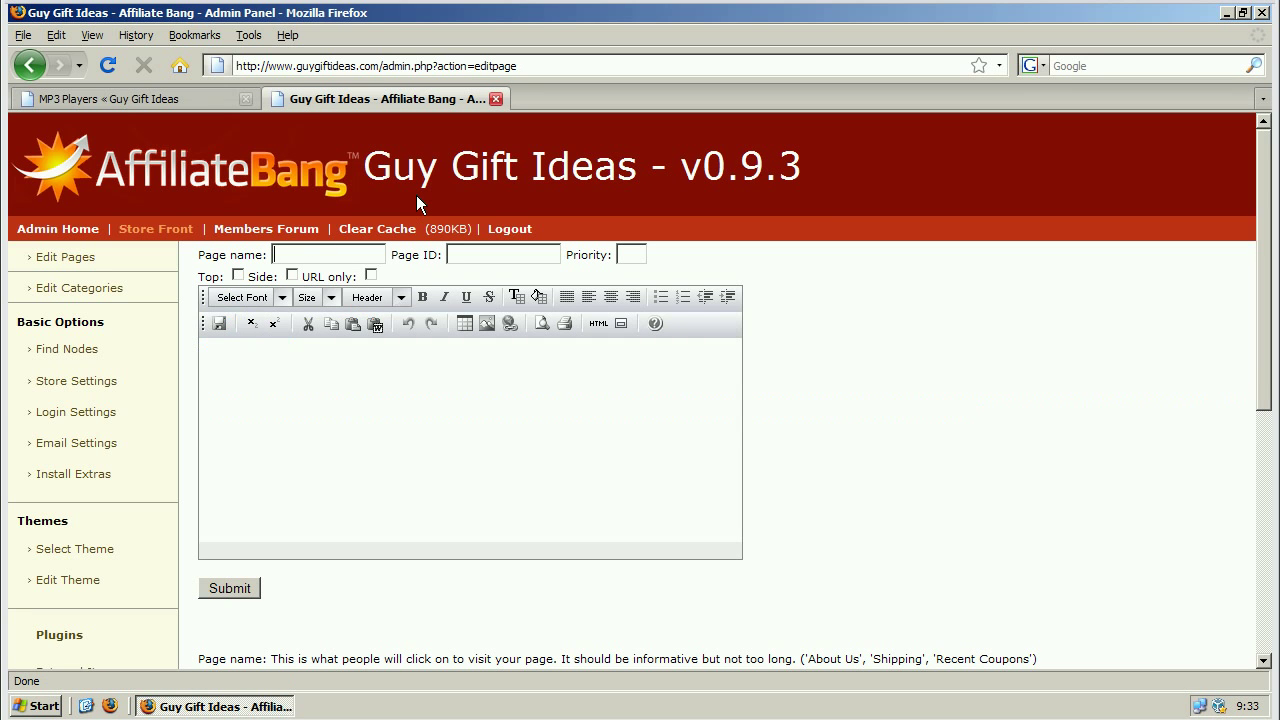
pyautogui.write('About_ us')
pyautogui.press('Tab')
pyautogui.write('About_us')
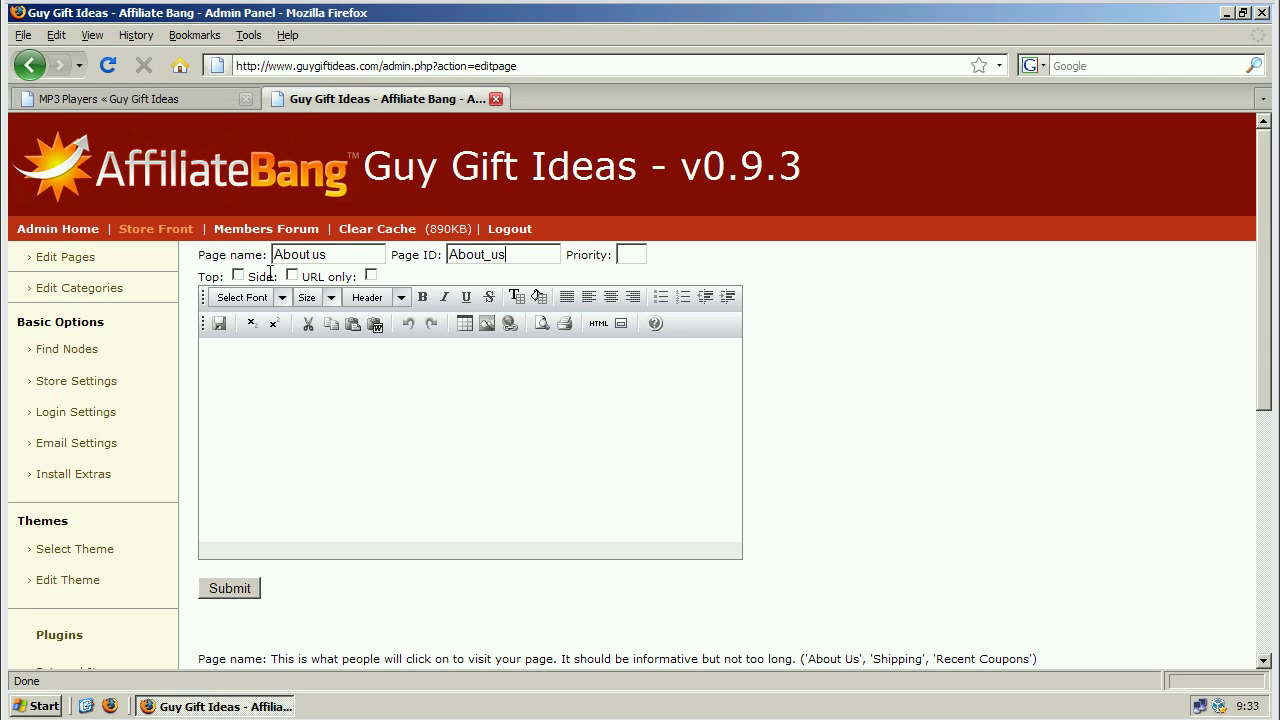
pyautogui.click(292, 275)
# Step: Enter "We take pride in selecting the best gifts." as the About us page's content and submit it
pyautogui.click(319, 413)
pyautogui.write('We')
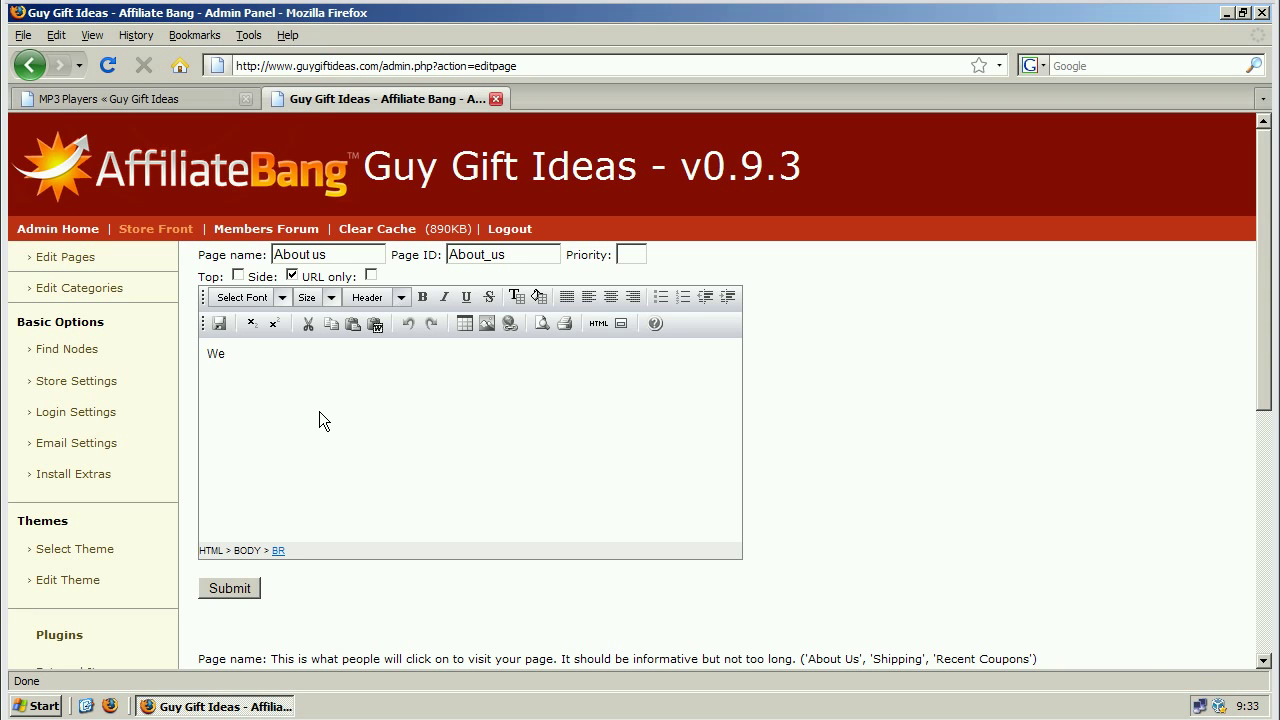
pyautogui.write(' take pride')
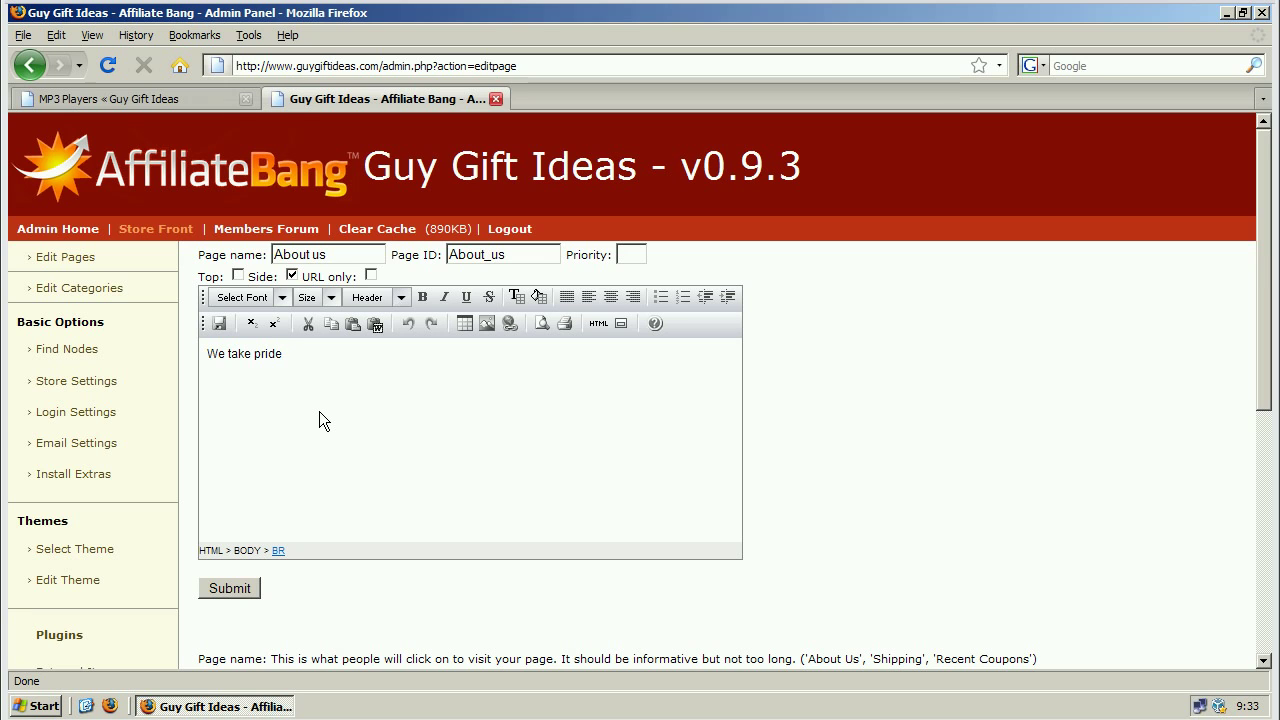
pyautogui.write(' in sel')
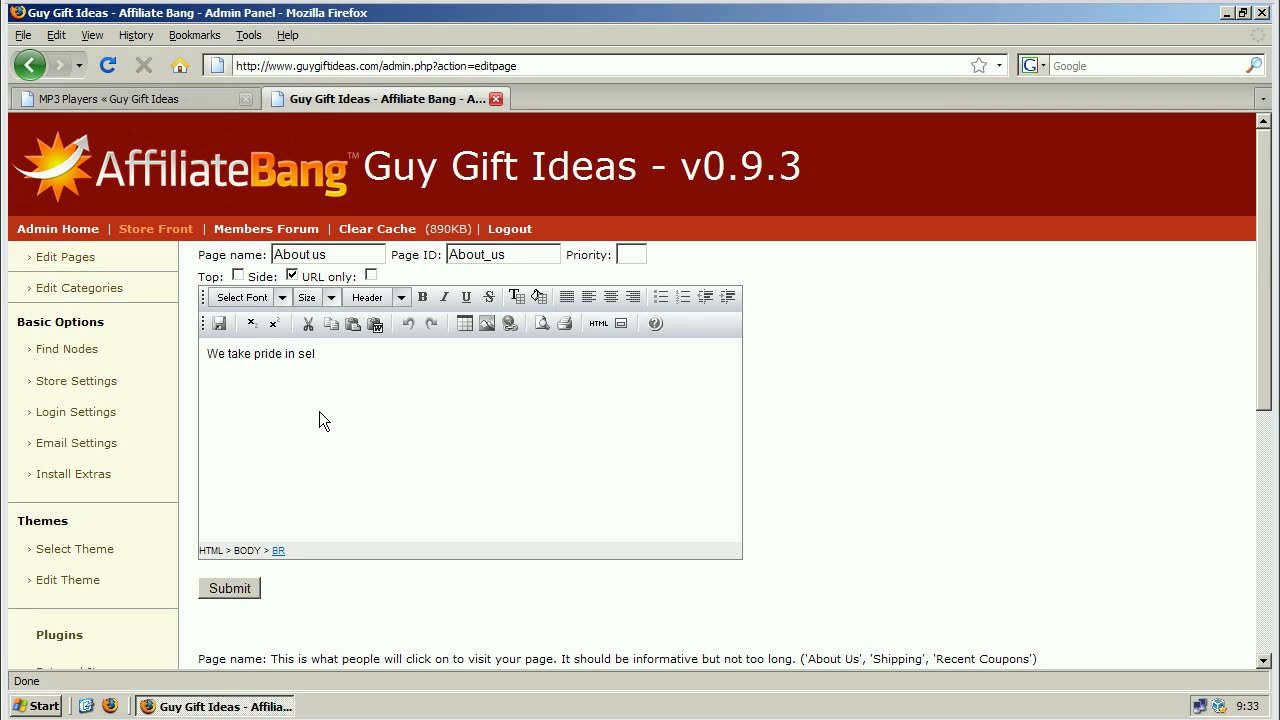
pyautogui.write('ecting teh')
pyautogui.press('BackSpace')
pyautogui.press('BackSpace')
pyautogui.write('he best gi')
pyautogui.click(226, 596)
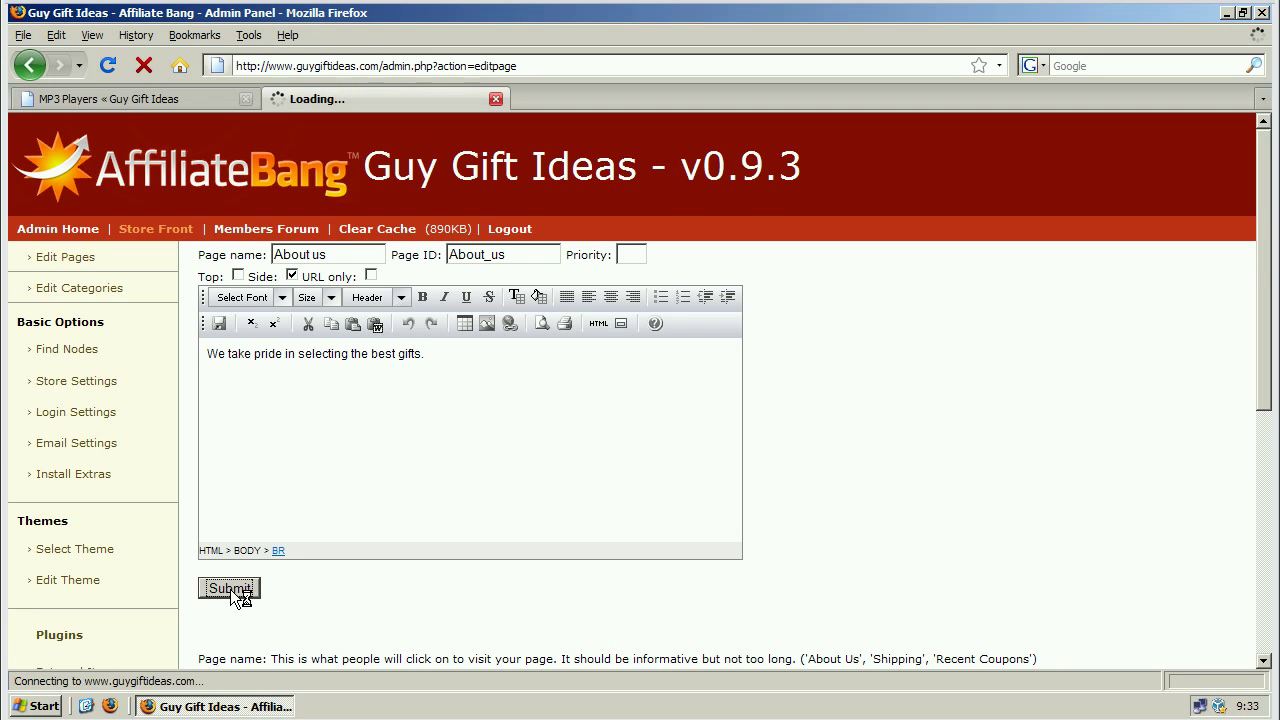
# Step: Reload the store front, and enable the Top option for the About us page and save it
pyautogui.click(178, 107)
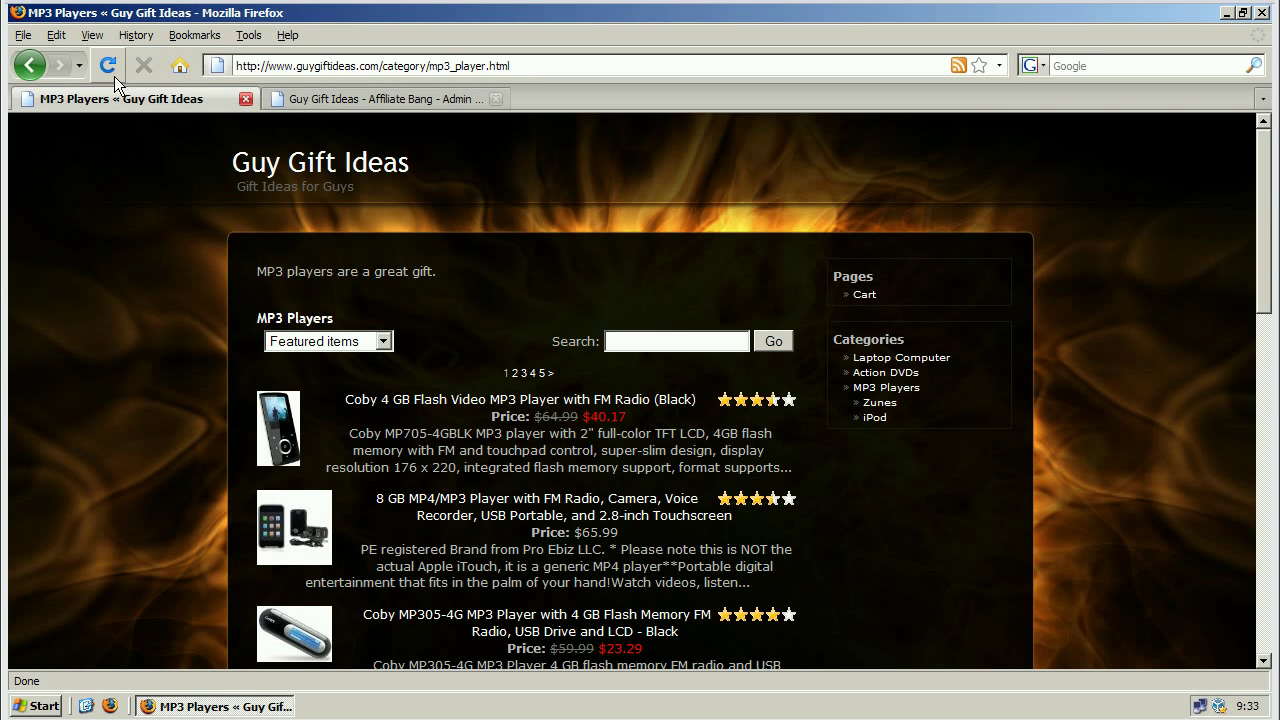
pyautogui.click(104, 65)
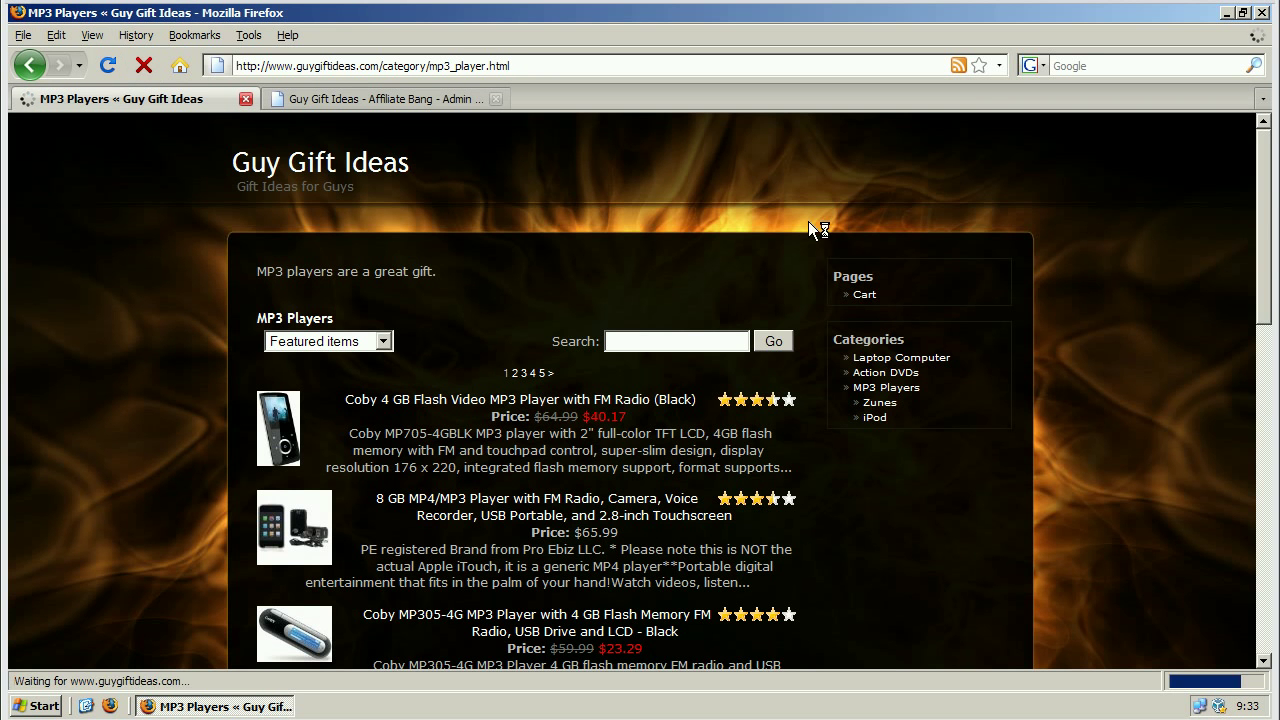
pyautogui.click(320, 100)
pyautogui.click(210, 347)
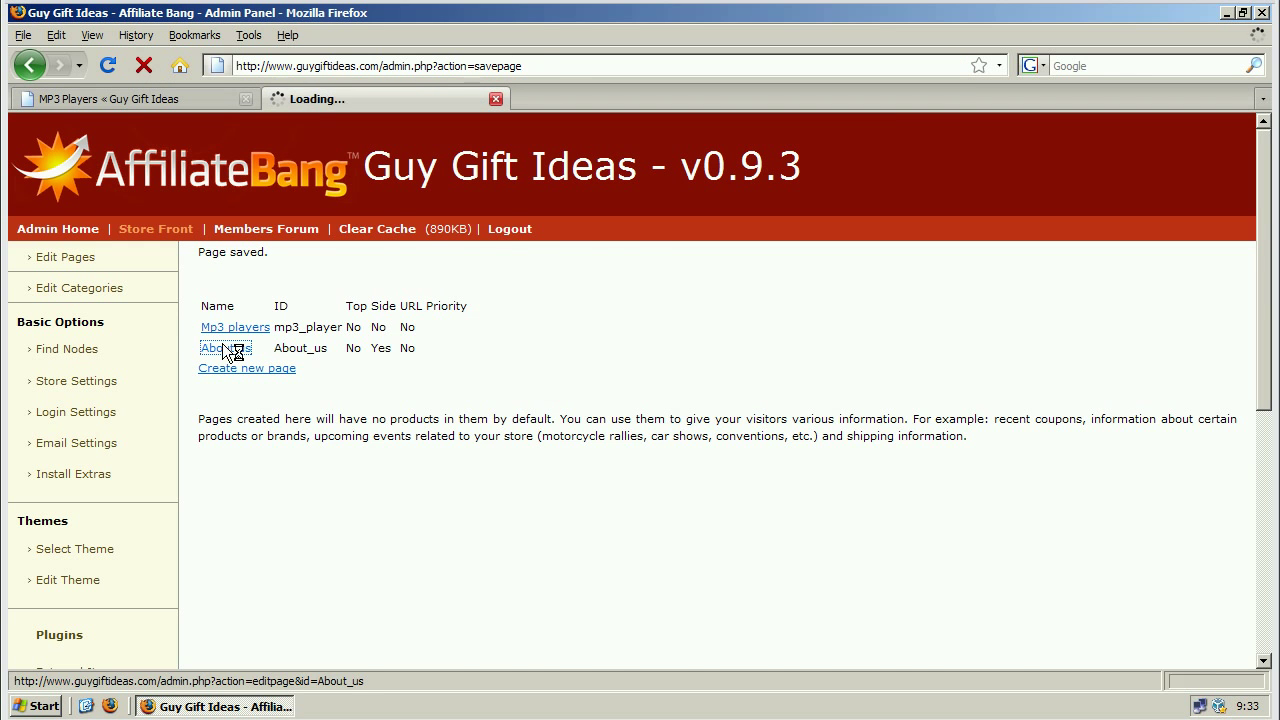
pyautogui.click(238, 276)
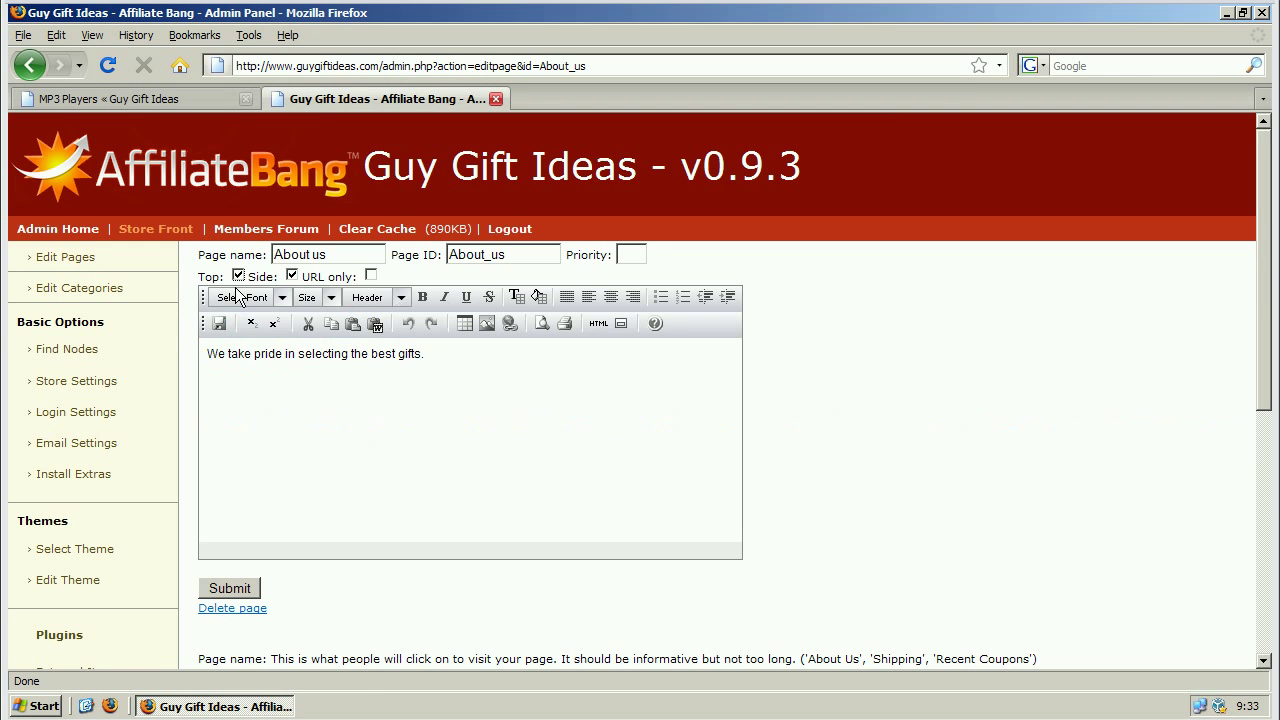
pyautogui.click(255, 588)
# Step: Reload the store front and open the About us page from its page links
pyautogui.click(174, 102)
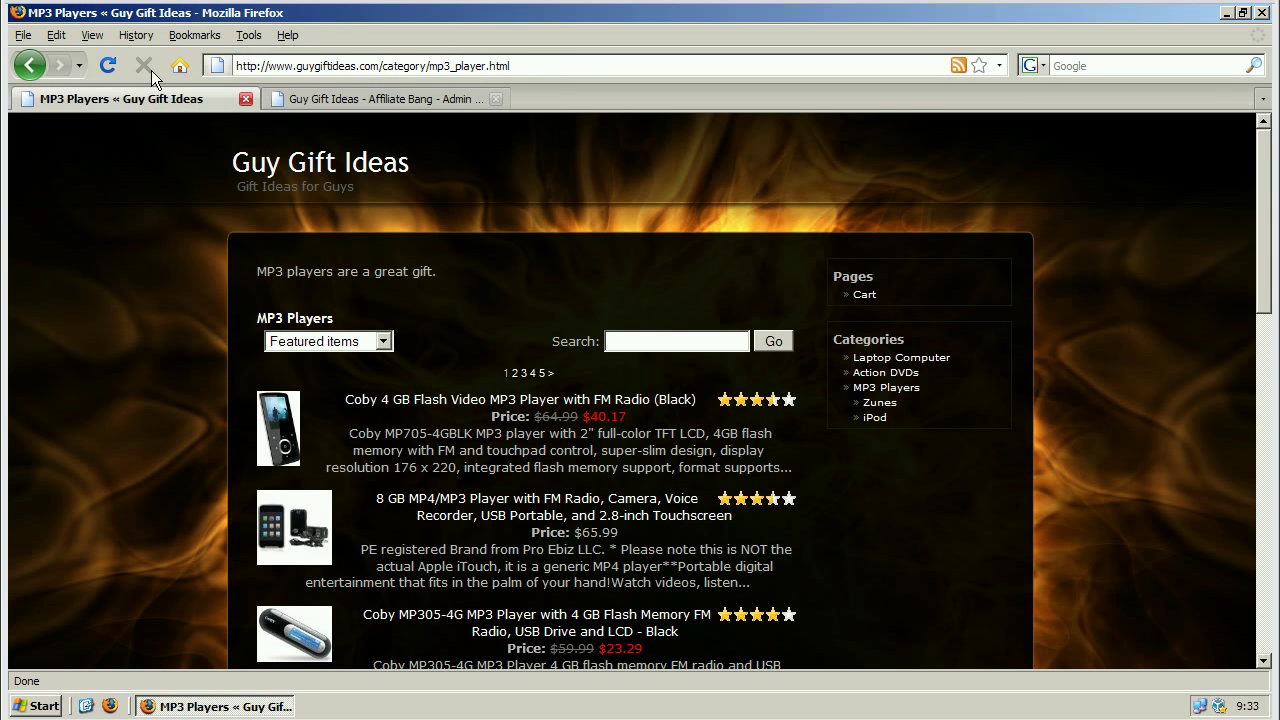
pyautogui.click(106, 64)
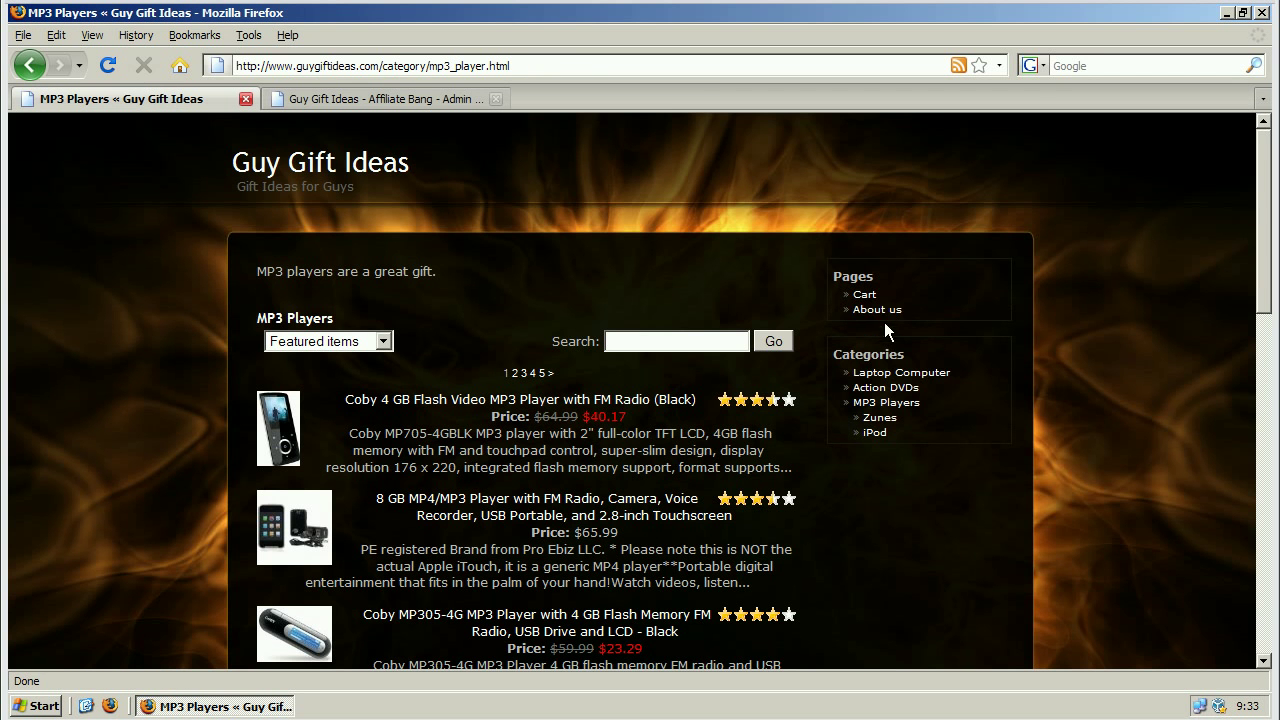
pyautogui.click(880, 311)
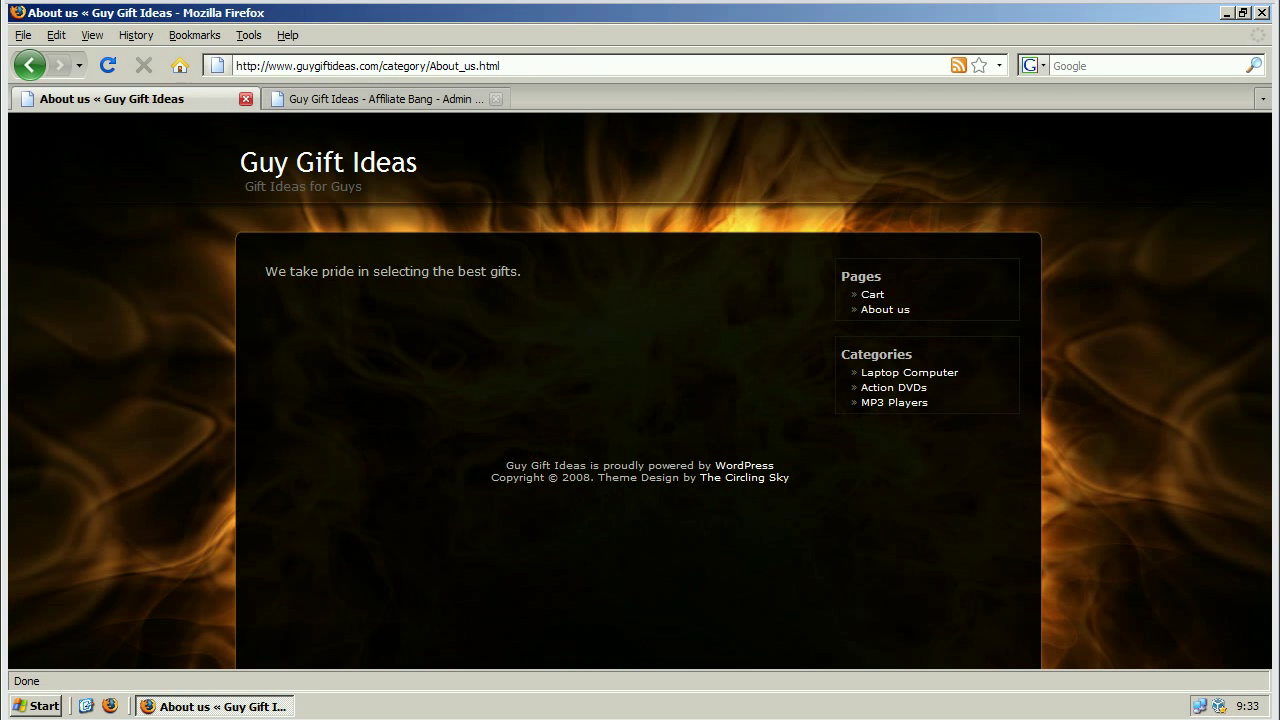
# Step: Create a new page named "Google" with page ID google and enable its Top, Side and URL only options
pyautogui.click(381, 101)
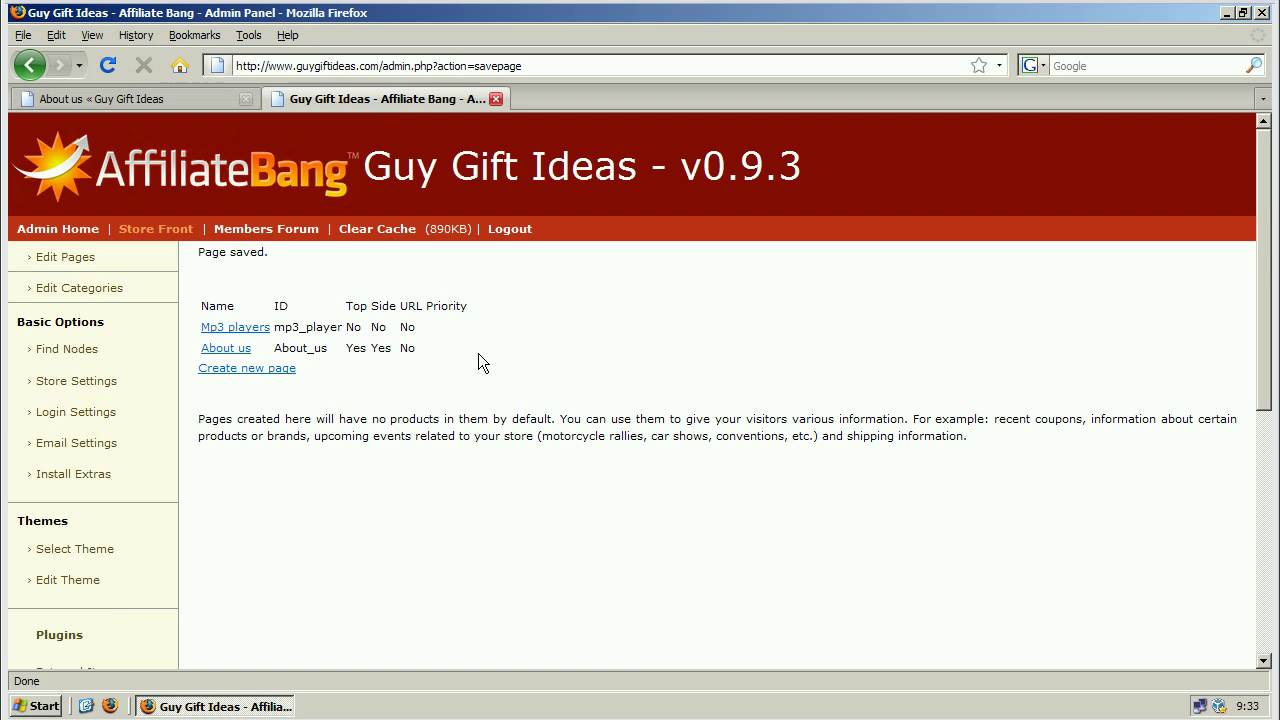
pyautogui.click(232, 372)
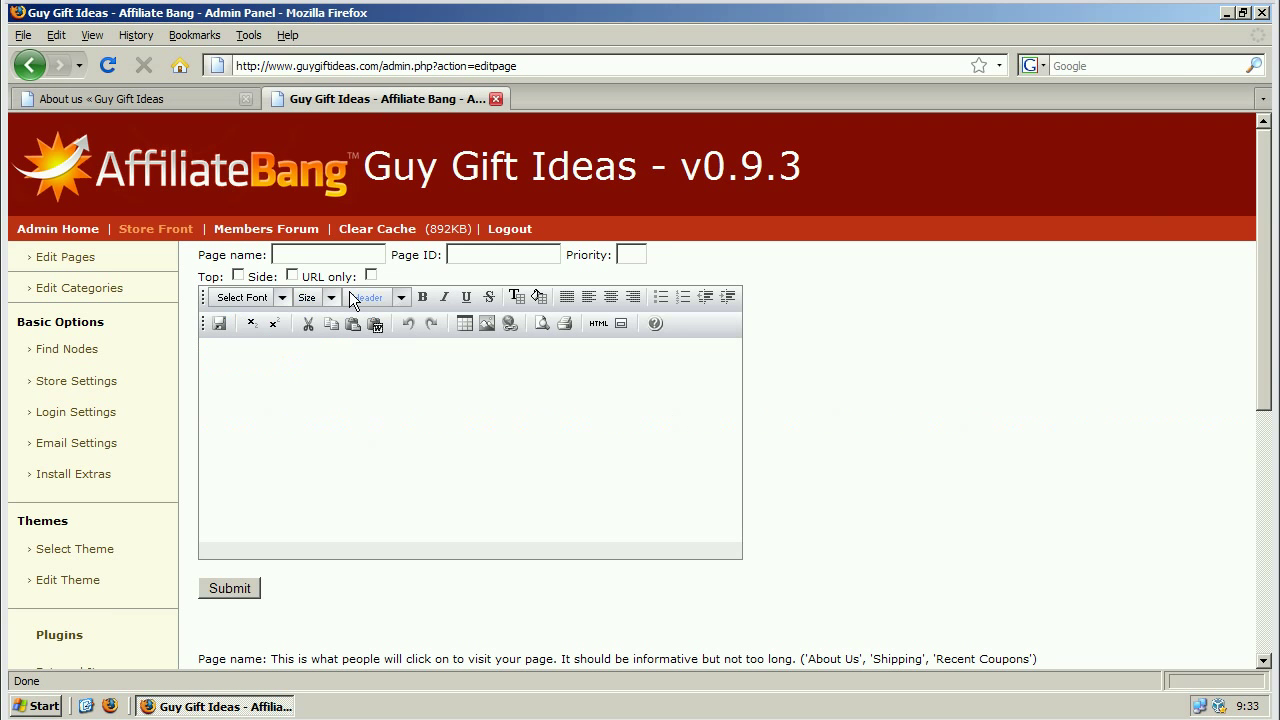
pyautogui.click(321, 255)
pyautogui.write('Google')
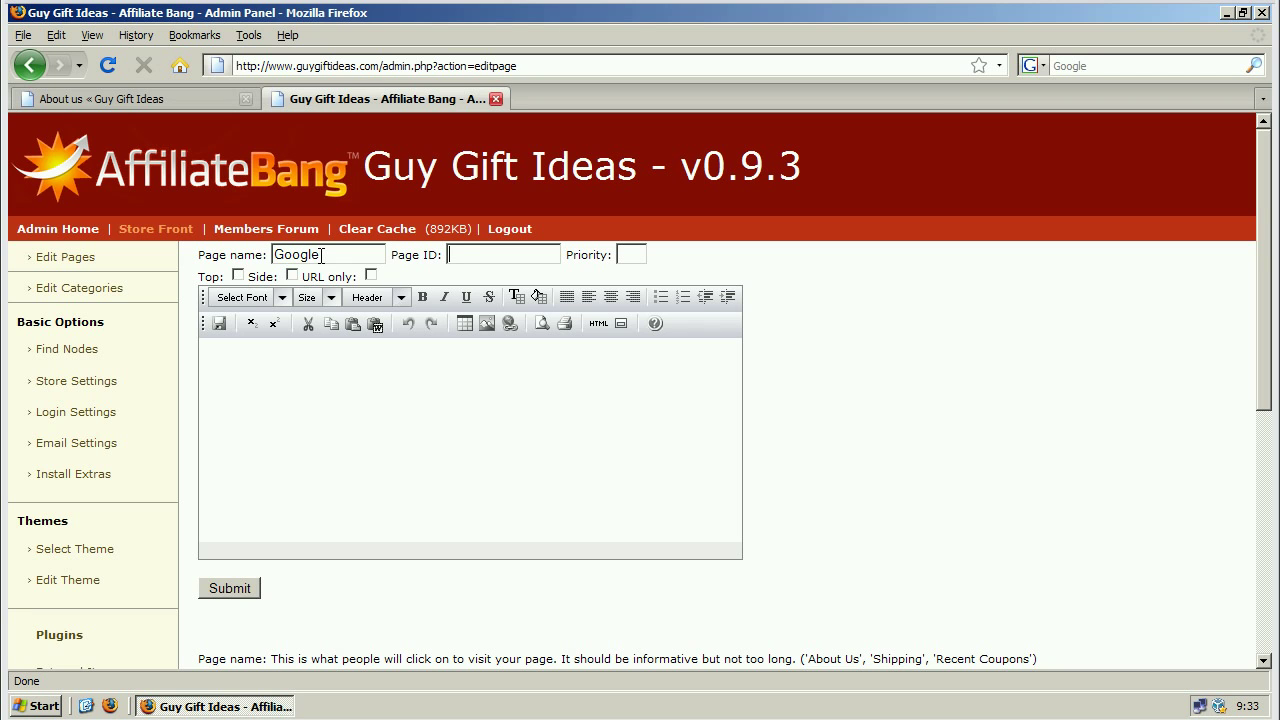
pyautogui.write('google')
pyautogui.press('Tab')
pyautogui.click(239, 277)
pyautogui.click(292, 276)
pyautogui.click(370, 275)
pyautogui.click(372, 484)
pyautogui.write('http:')
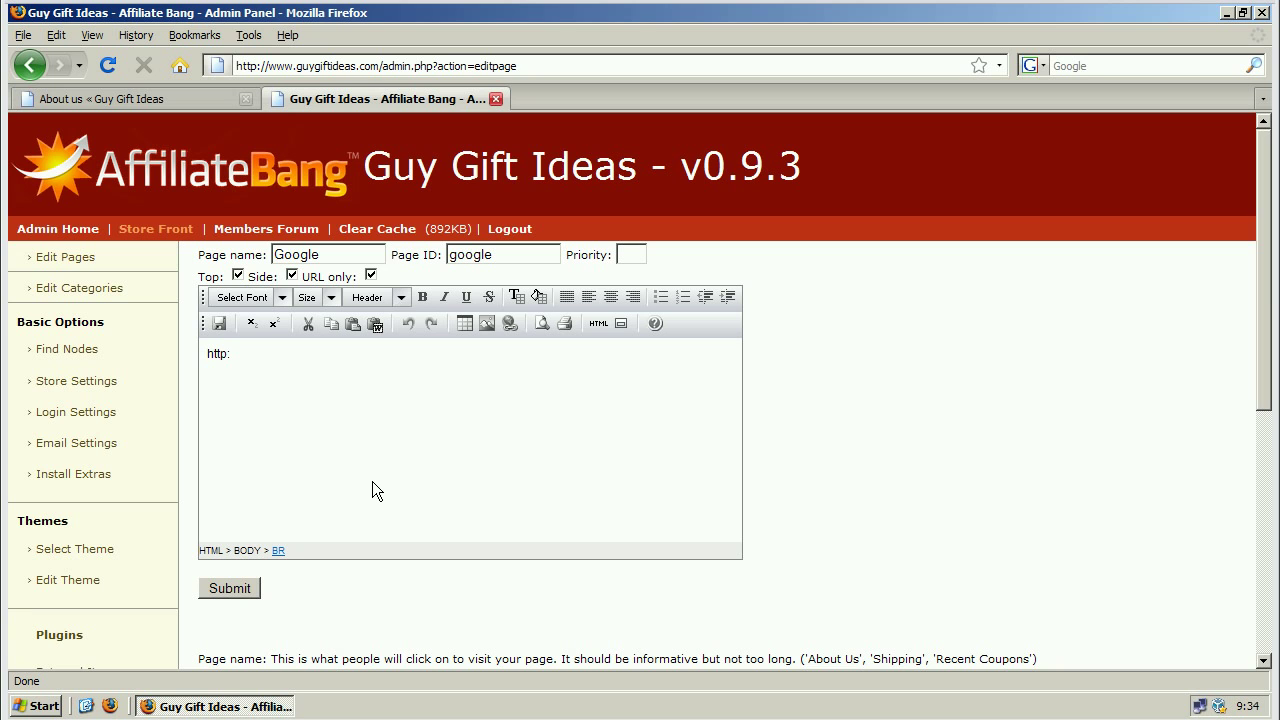
pyautogui.write('//google.com')
pyautogui.click(232, 590)
# Step: Reload the store front, test the Google page link, and close the site it opens
pyautogui.click(195, 100)
pyautogui.click(117, 65)
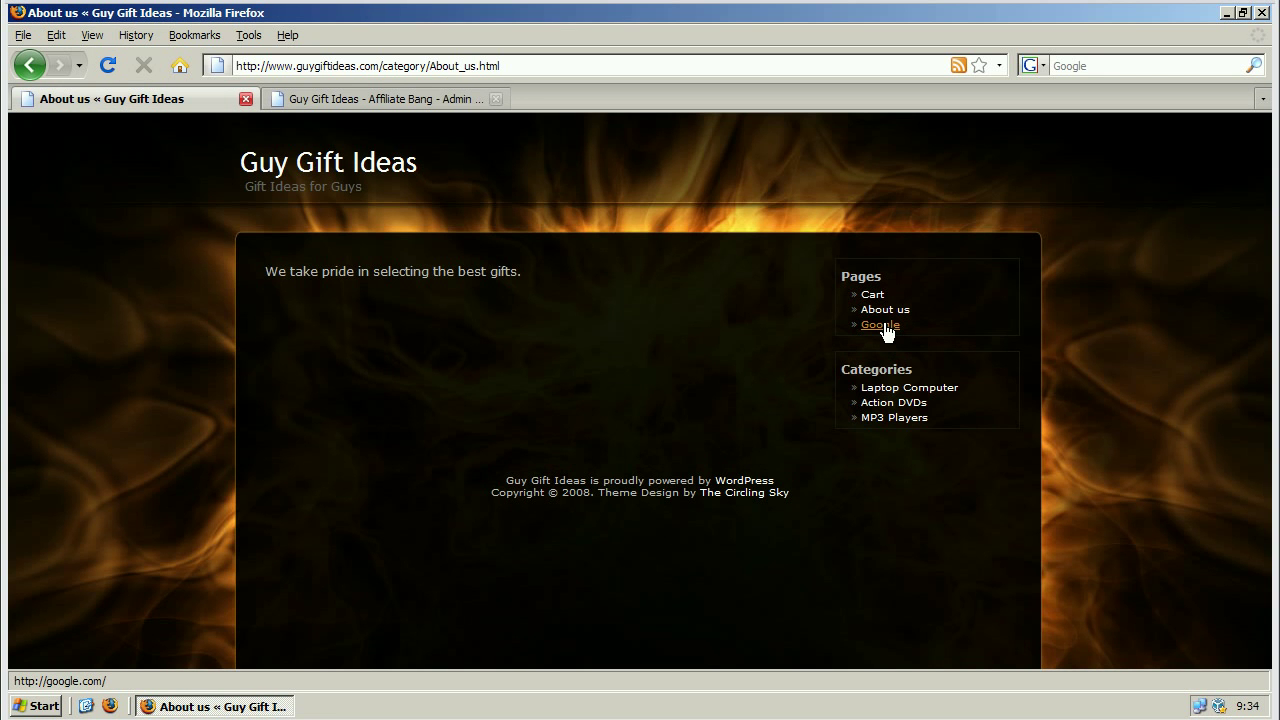
pyautogui.click(880, 325)
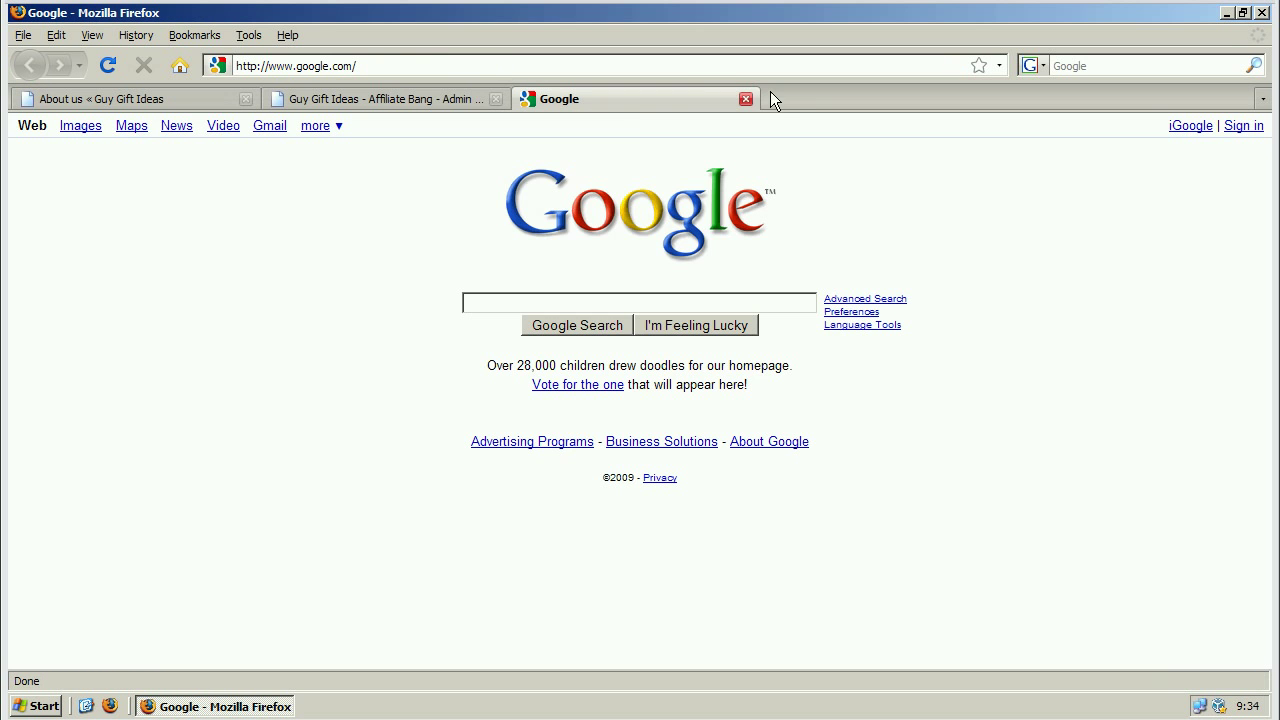
pyautogui.click(745, 99)
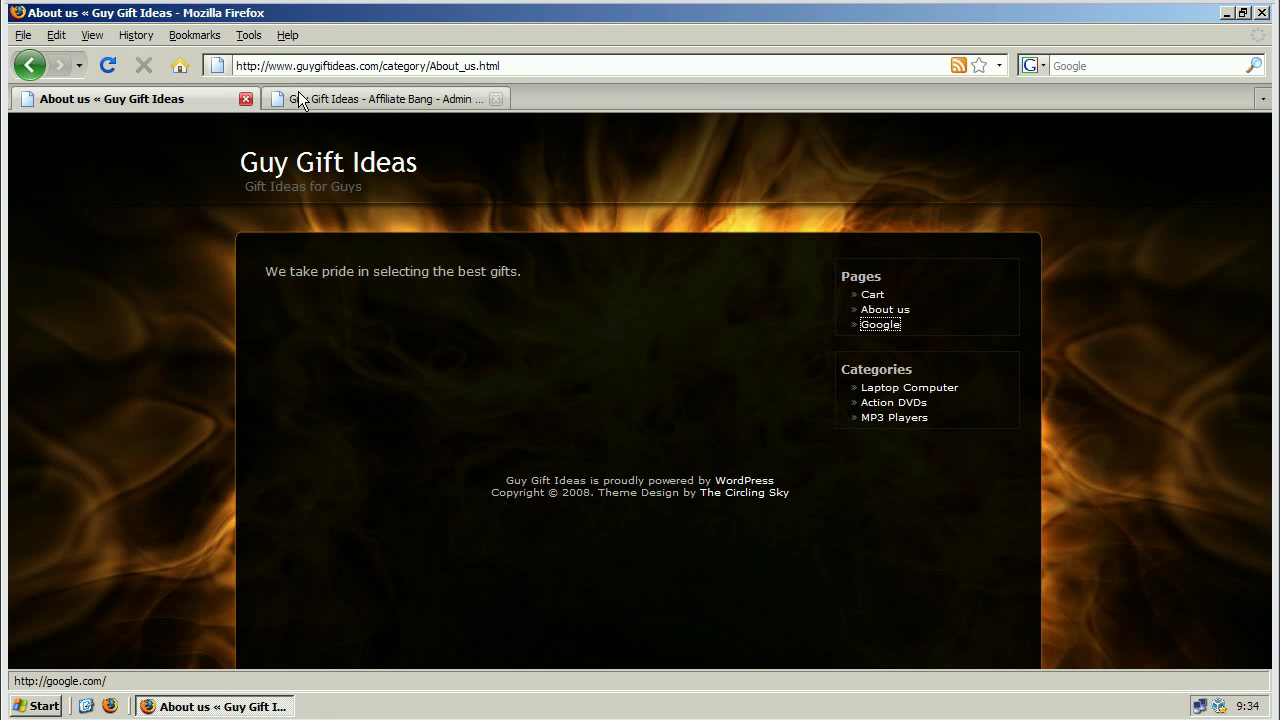
# Step: Examine the saved pages list and the admin panel's filter and advanced options, and return to the store front
pyautogui.click(299, 98)
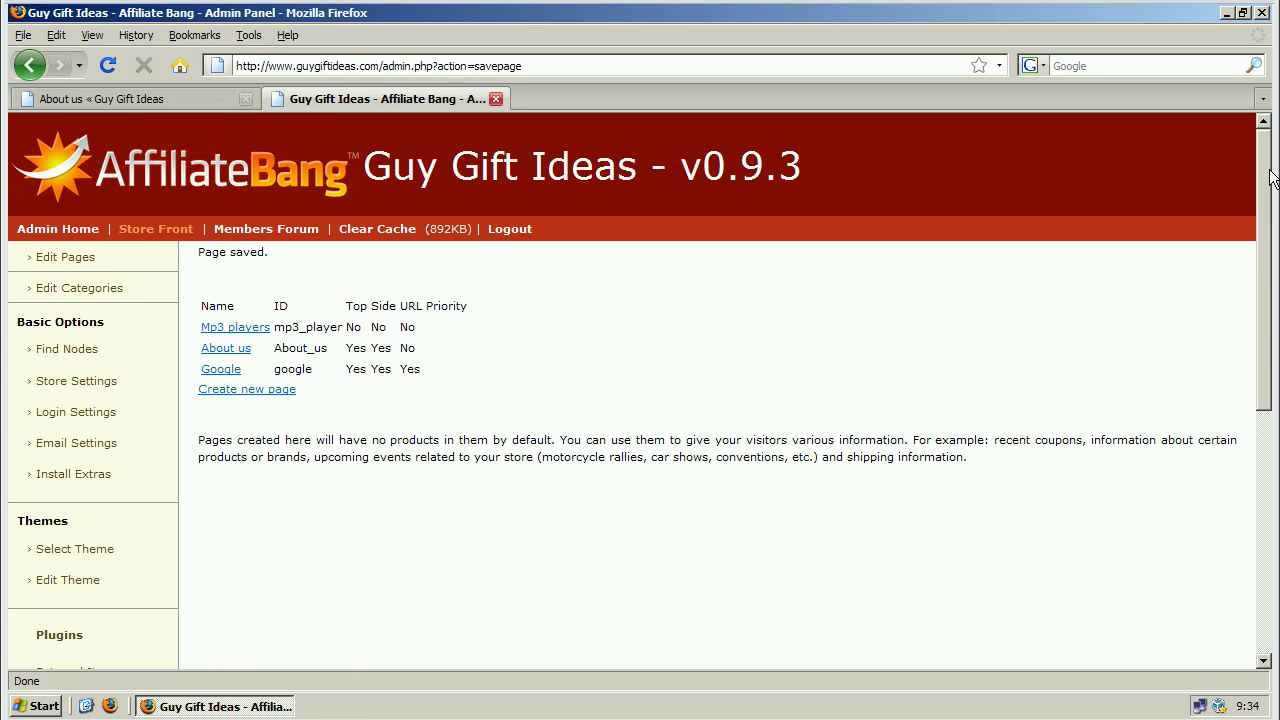
pyautogui.moveTo(1270, 178); pyautogui.dragTo(1255, 494)
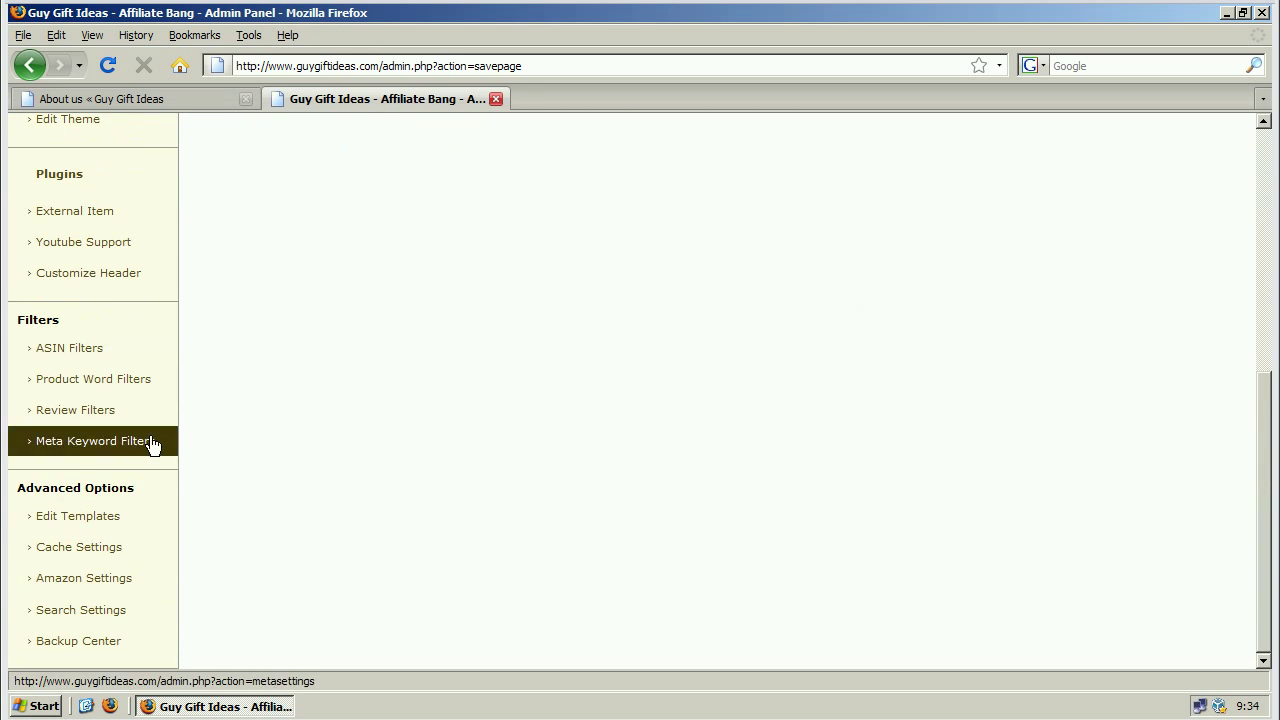
pyautogui.click(146, 96)
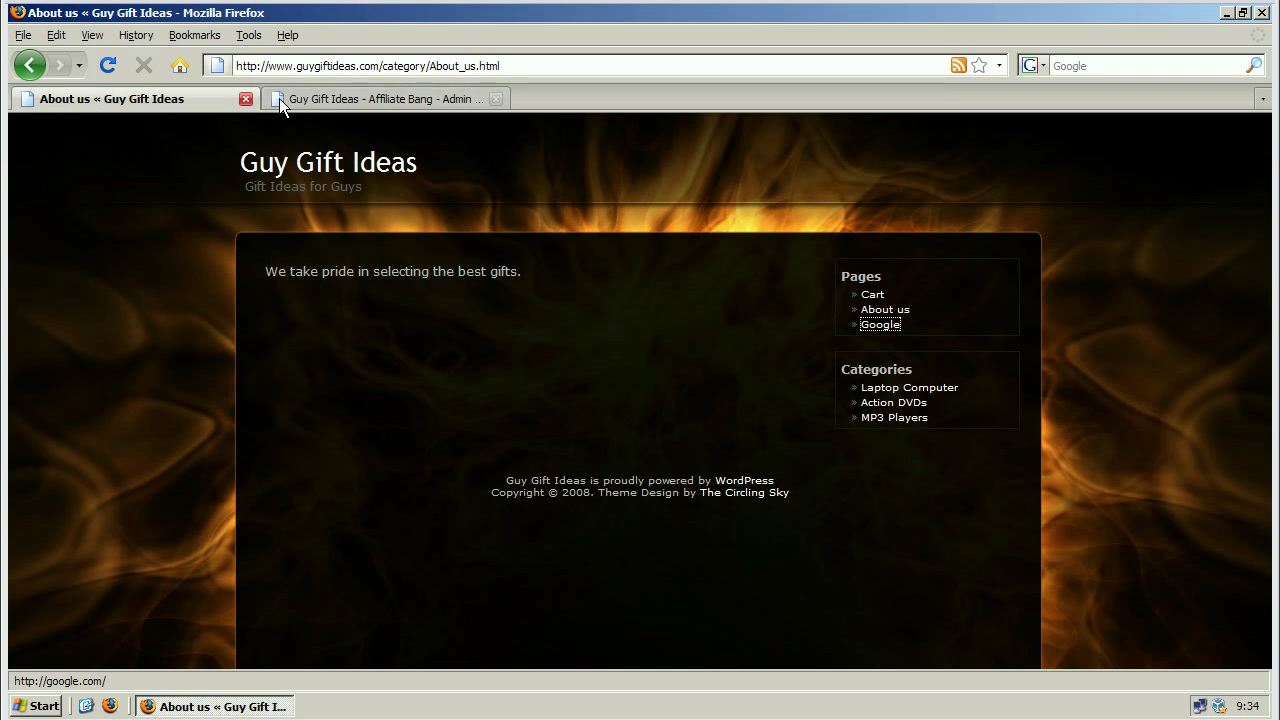